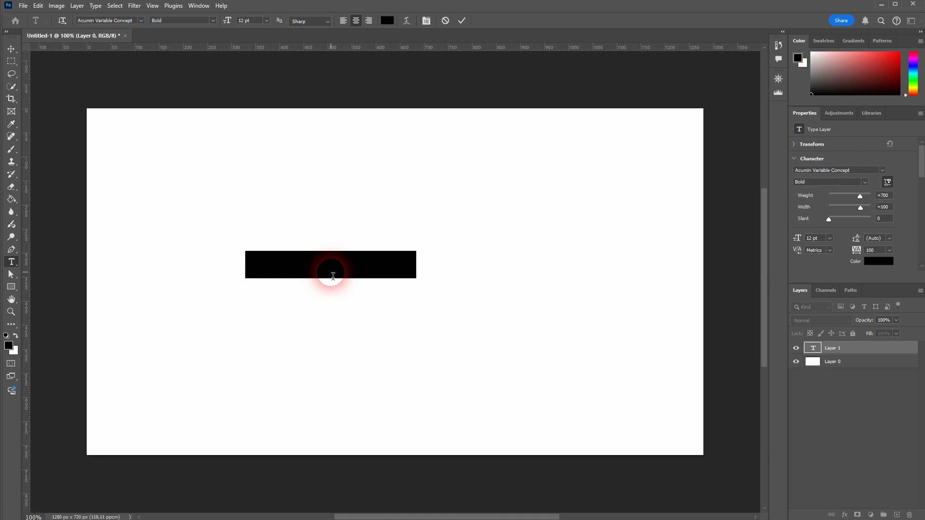
# Enter the text EXAMPLE and centre it on the canvas horizontally and vertically.
pyautogui.write('EXAMPLE')
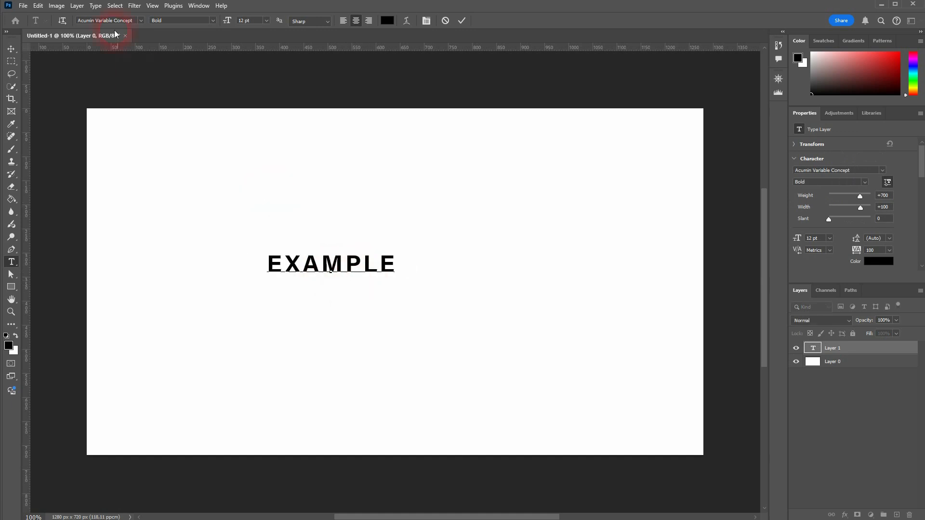
pyautogui.click(12, 49)
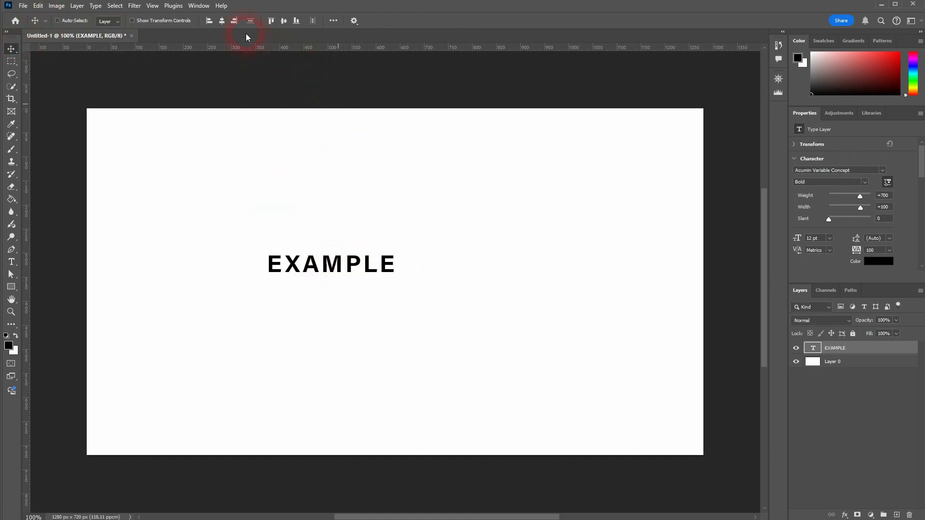
pyautogui.click(284, 20)
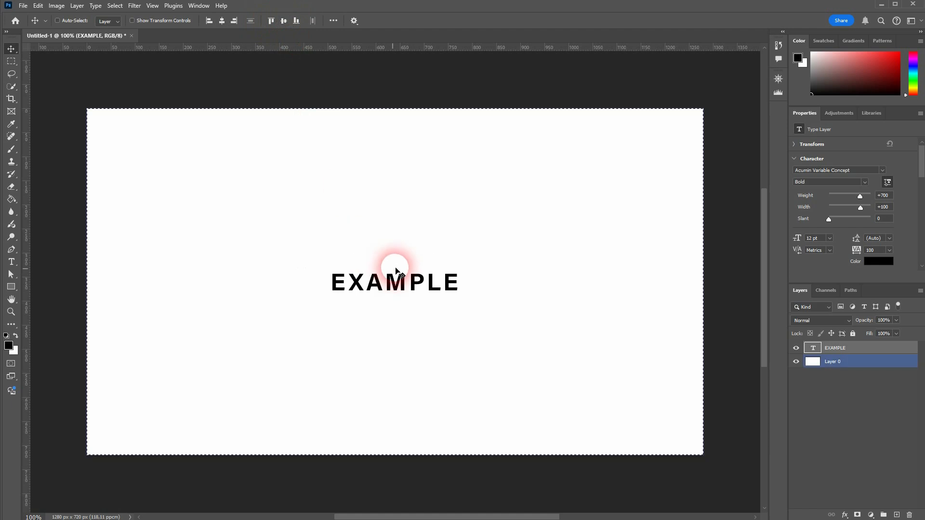
pyautogui.hotkey('ctrl', 'd')
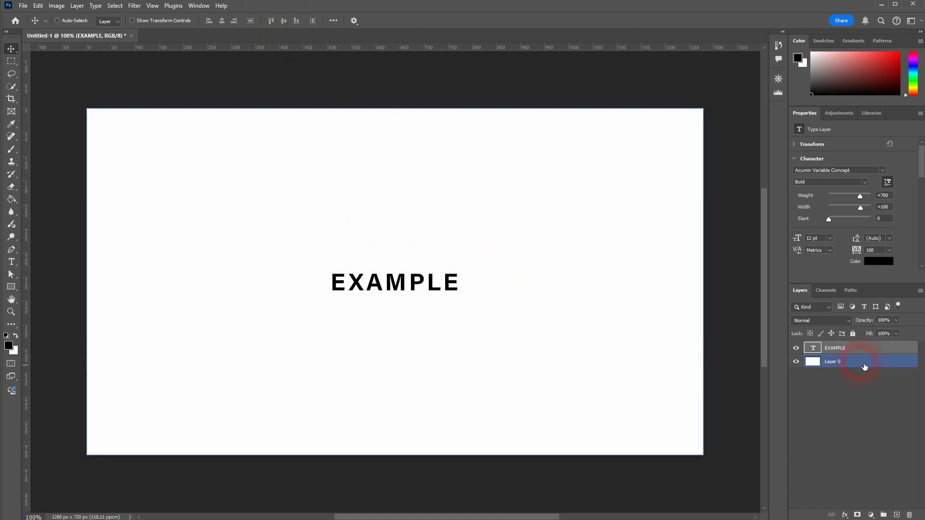
pyautogui.click(864, 365)
pyautogui.click(853, 352)
pyautogui.click(829, 146)
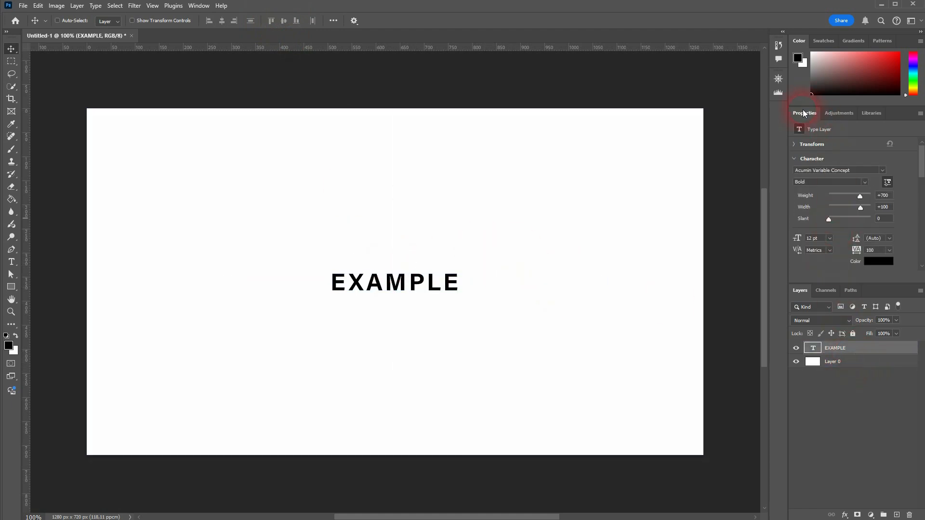
pyautogui.click(199, 7)
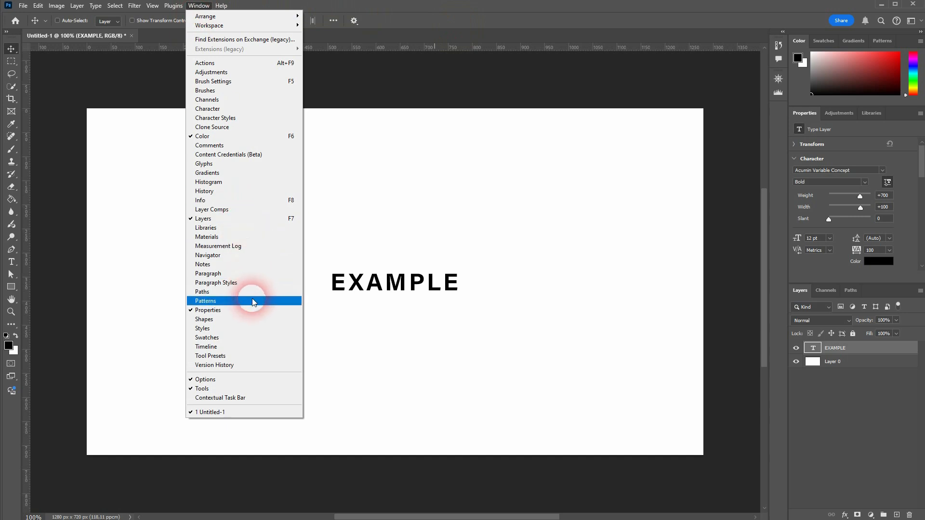
pyautogui.click(760, 299)
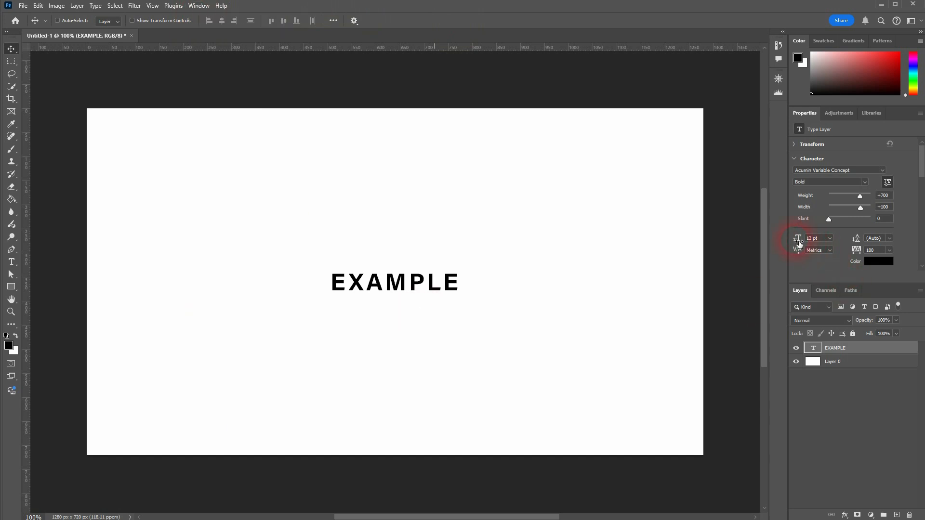
# Enlarge the EXAMPLE text to 56 pt and move it down to the middle of the canvas.
pyautogui.moveTo(796, 239); pyautogui.dragTo(819, 244)
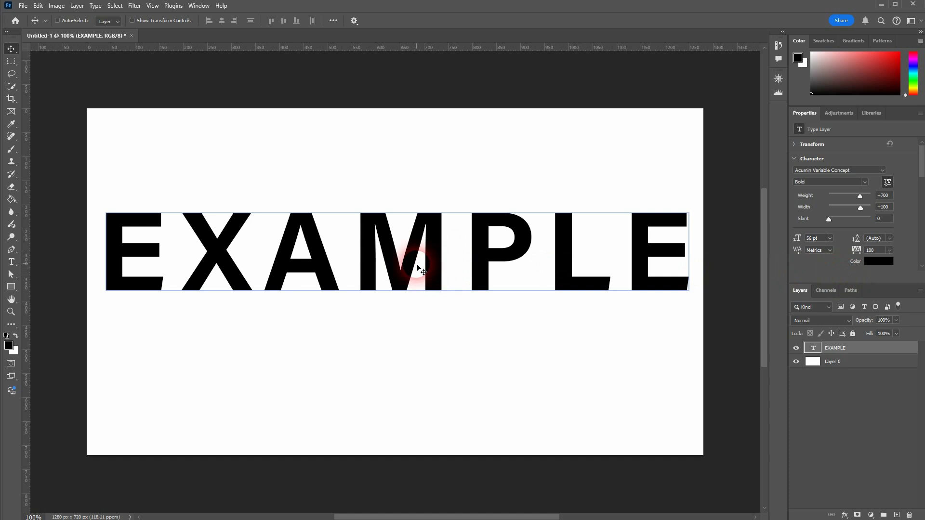
pyautogui.moveTo(417, 265); pyautogui.dragTo(415, 296)
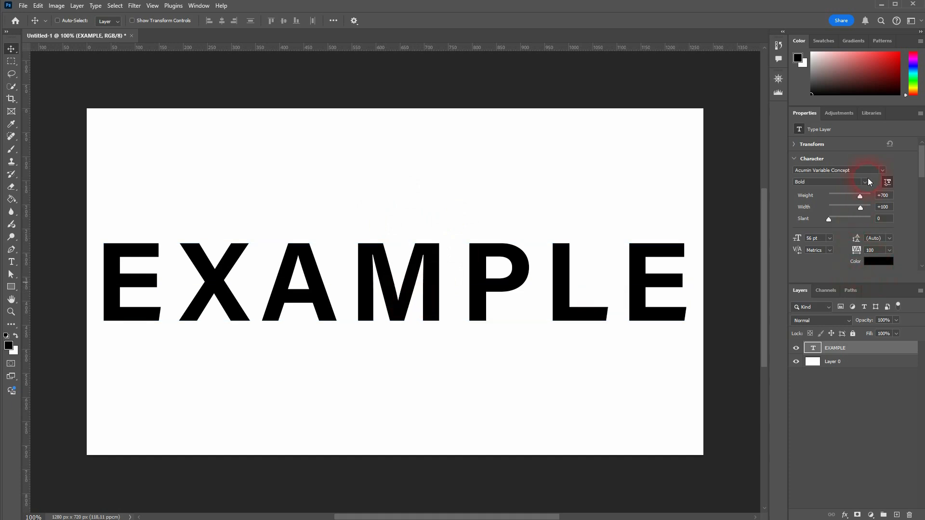
pyautogui.click(882, 171)
pyautogui.click(887, 170)
pyautogui.click(865, 183)
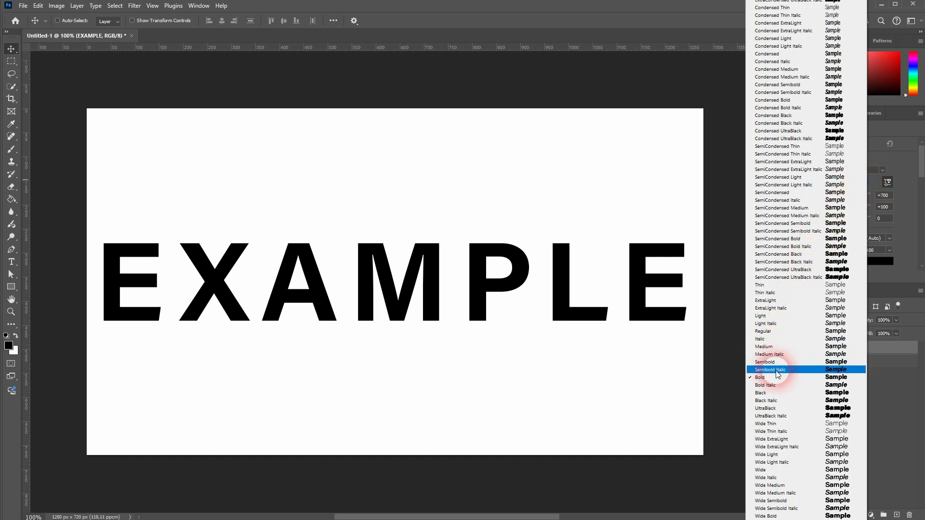
pyautogui.click(909, 226)
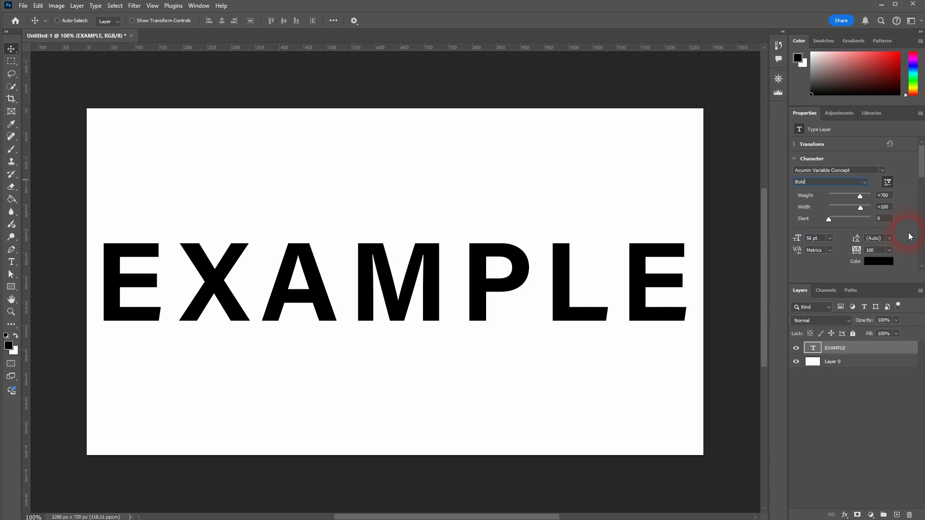
# Try a tight tracking of -140 on the EXAMPLE text and settle on a tracking of 0.
pyautogui.click(889, 251)
pyautogui.click(889, 314)
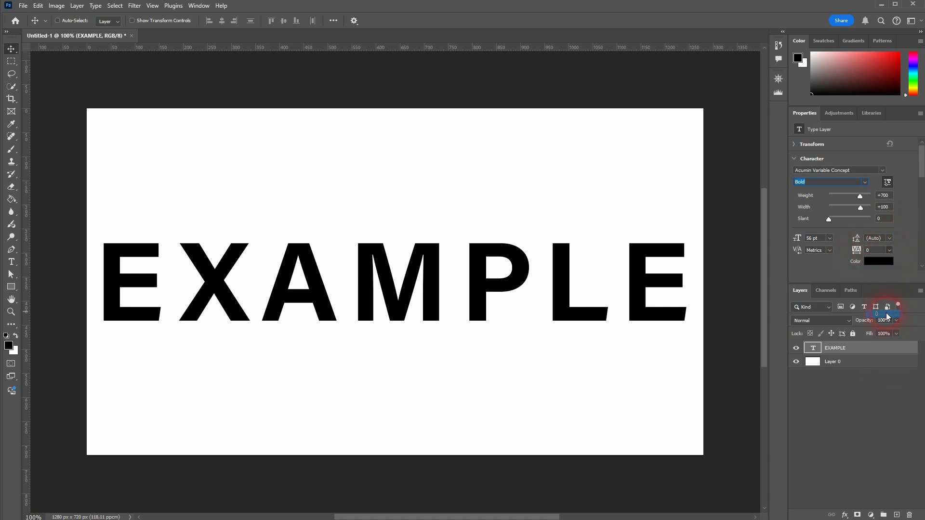
pyautogui.moveTo(857, 251); pyautogui.dragTo(828, 264)
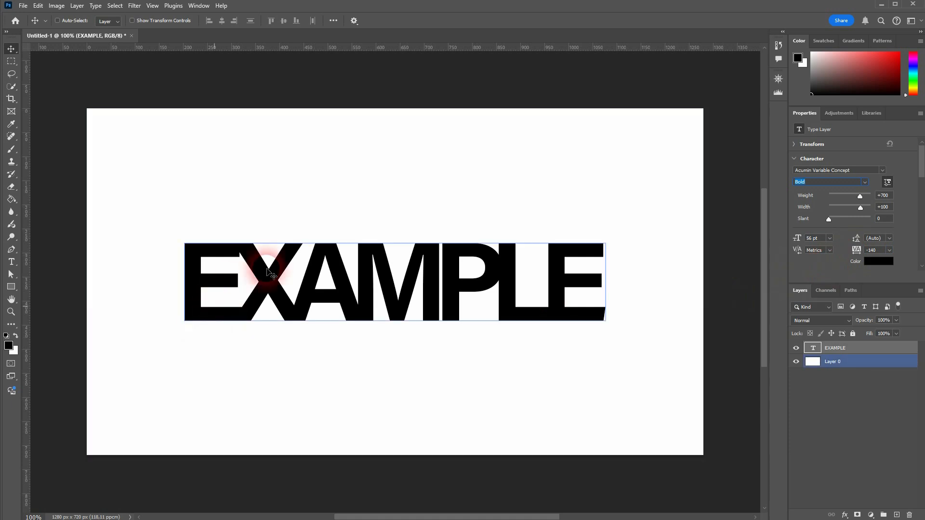
pyautogui.click(890, 251)
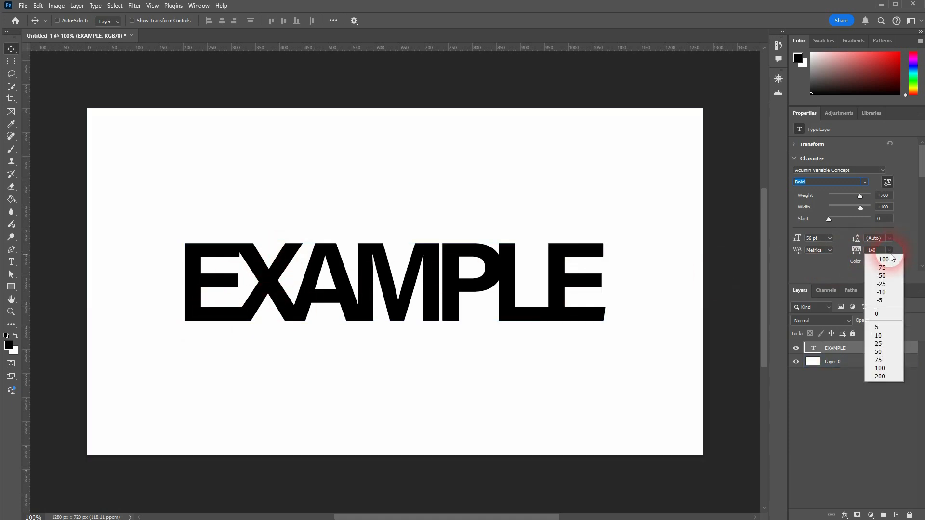
pyautogui.click(892, 305)
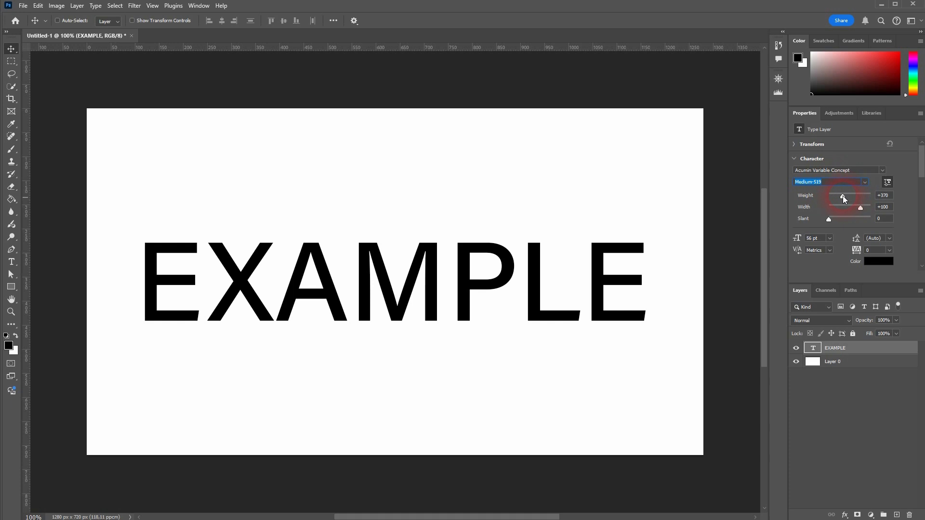
# Set the variable font's weight to 723, width to 67 and slant to 5 for the EXAMPLE text.
pyautogui.moveTo(843, 196); pyautogui.dragTo(860, 196)
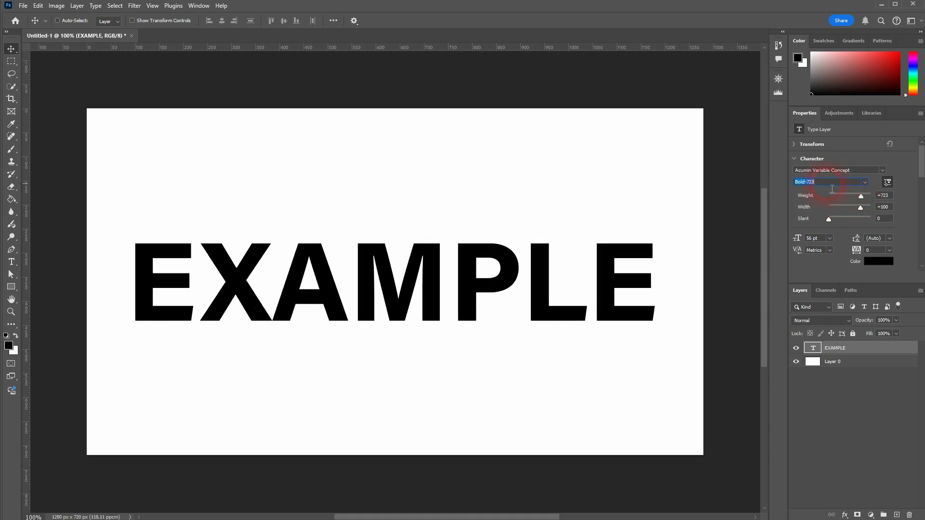
pyautogui.moveTo(866, 210); pyautogui.dragTo(840, 208)
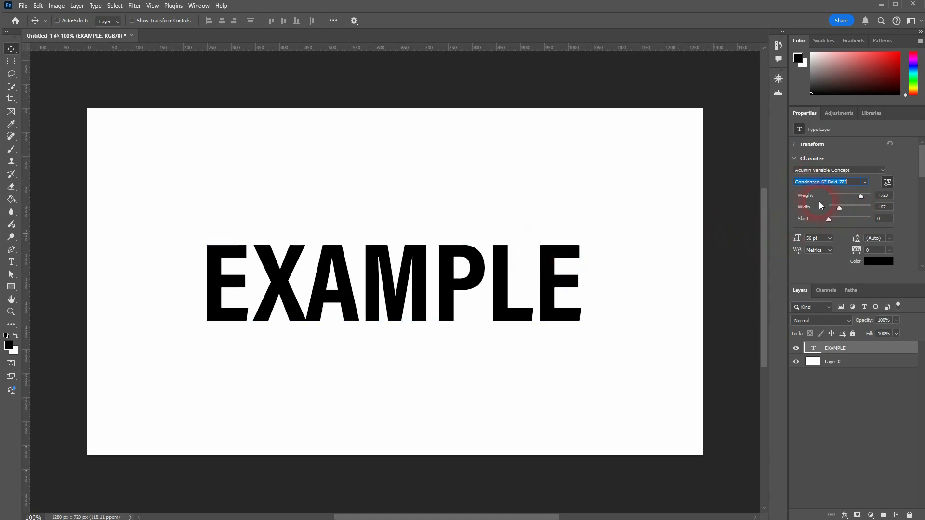
pyautogui.moveTo(838, 221); pyautogui.dragTo(846, 221)
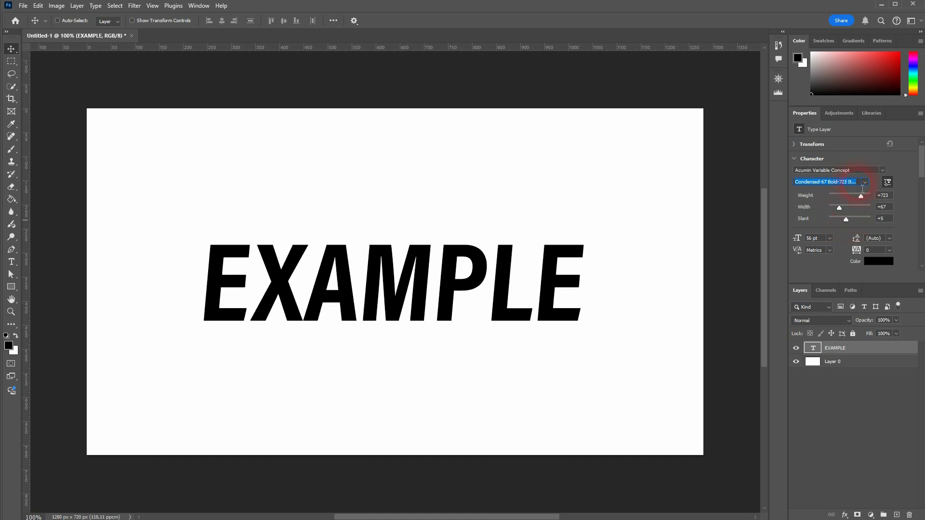
# Change the EXAMPLE text's font style to Thin.
pyautogui.click(863, 187)
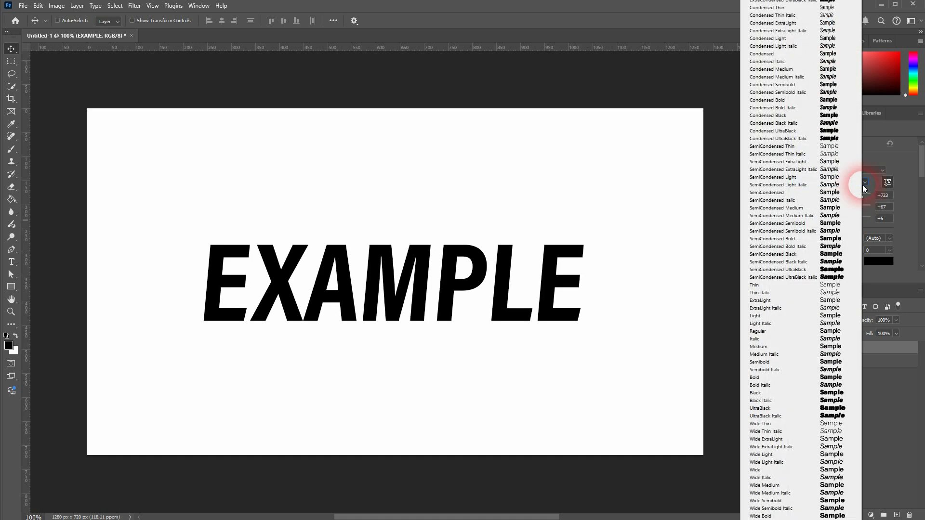
pyautogui.click(797, 285)
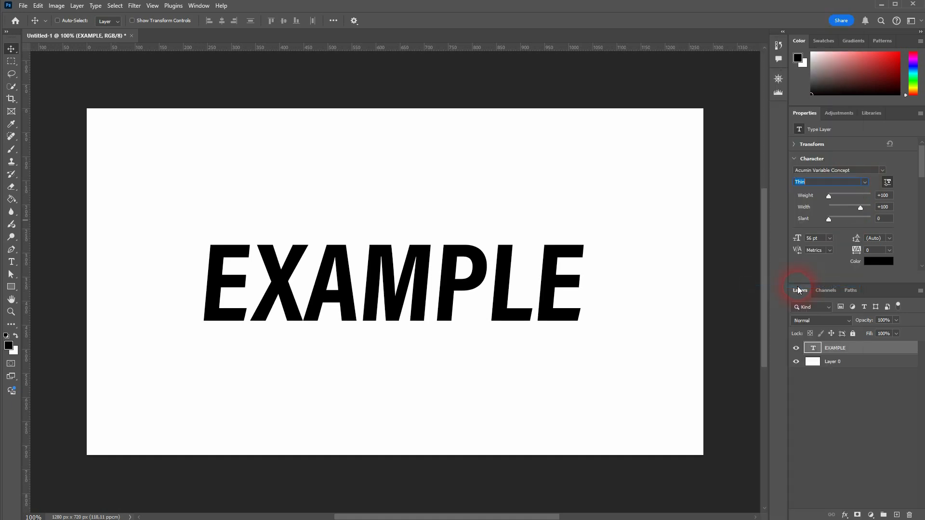
pyautogui.click(882, 195)
pyautogui.press('Tab')
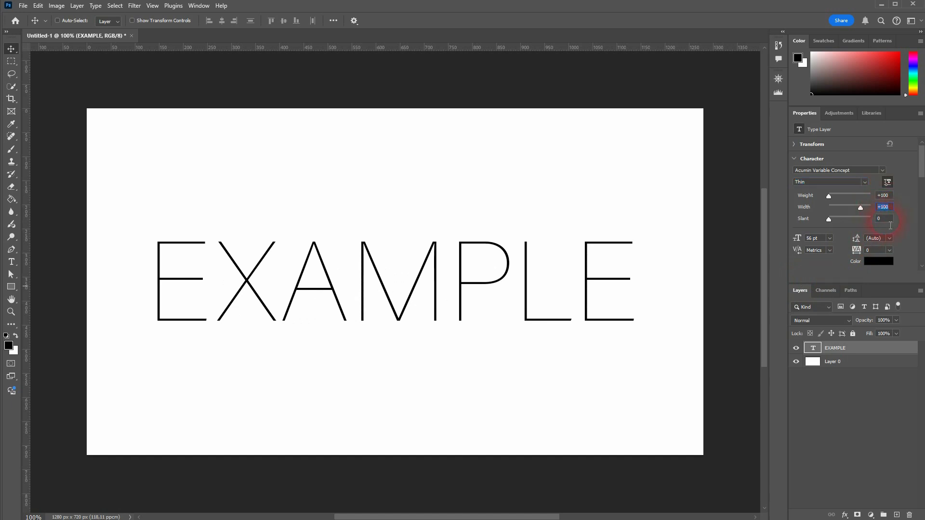
pyautogui.press('Tab')
pyautogui.click(214, 264)
# Add a second line reading LINE 2 below EXAMPLE in the same text layer.
pyautogui.click(11, 261)
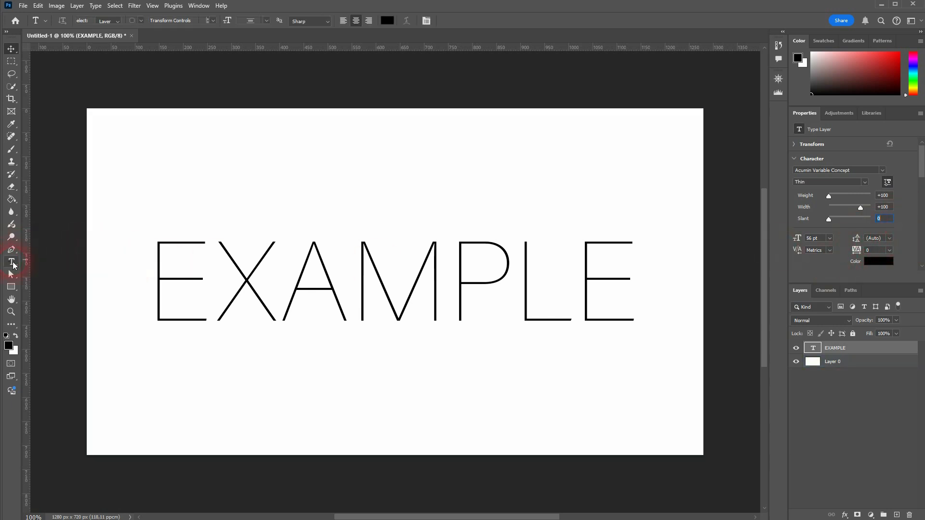
pyautogui.click(427, 280)
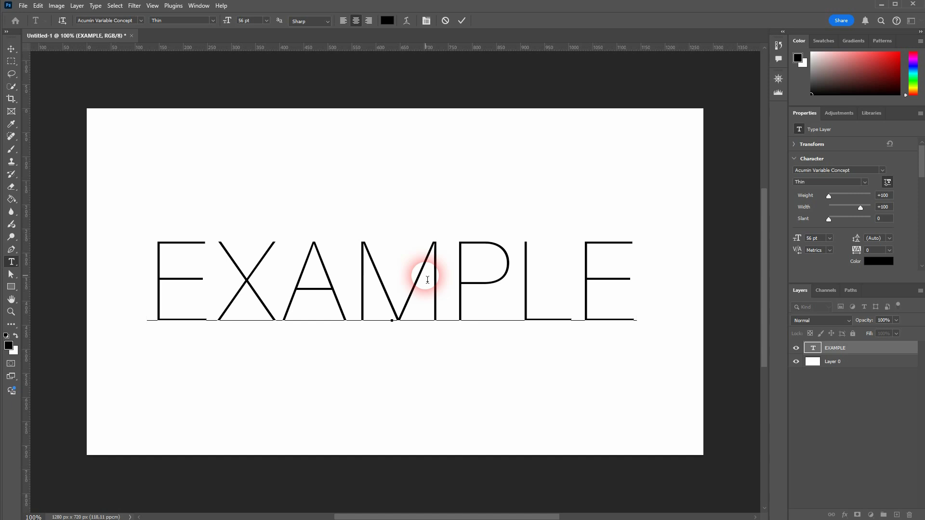
pyautogui.press('Return')
pyautogui.write('L')
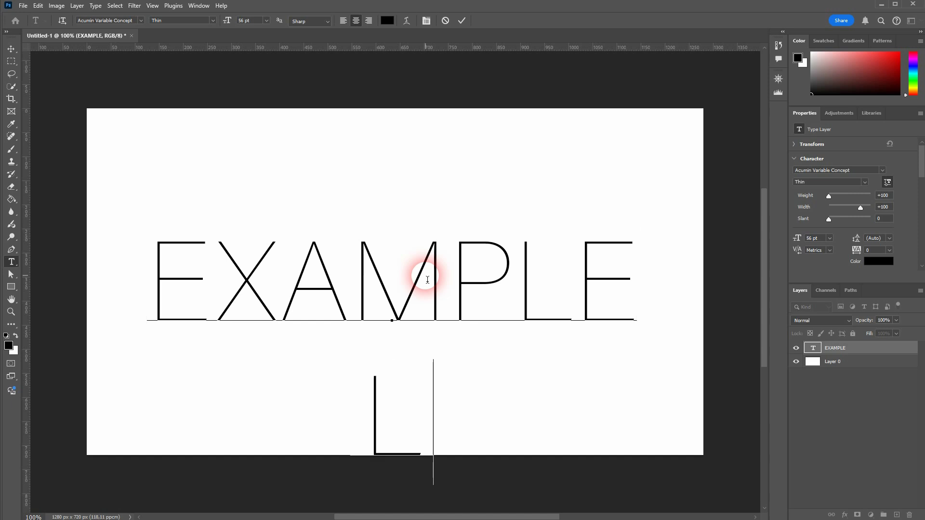
pyautogui.write('INE 2')
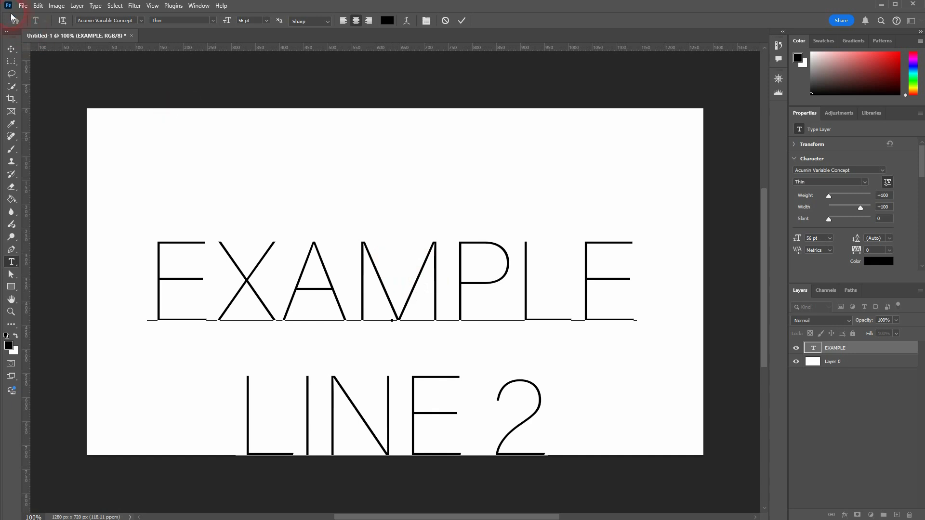
# Centre the two-line text on the whole canvas horizontally and vertically, and clear the selection.
pyautogui.click(11, 48)
pyautogui.hotkey('ctrl', 'a')
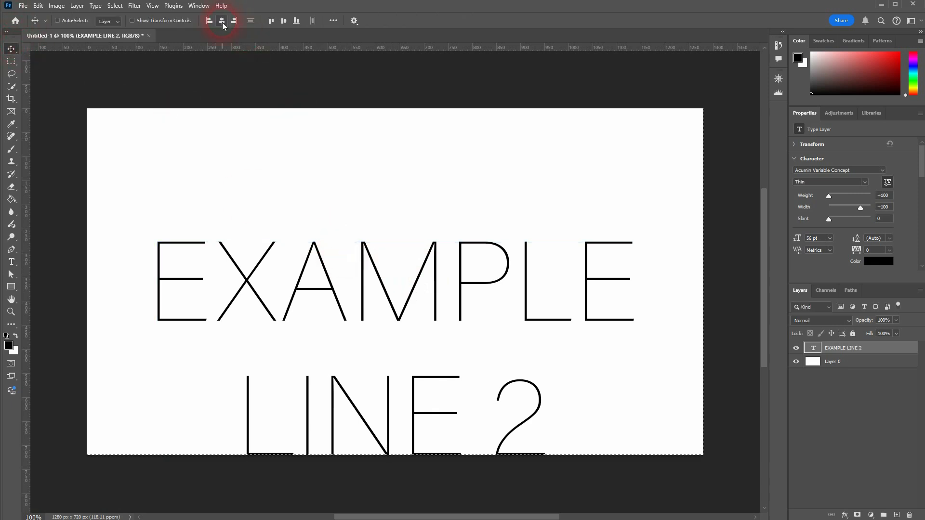
pyautogui.click(222, 21)
pyautogui.click(283, 20)
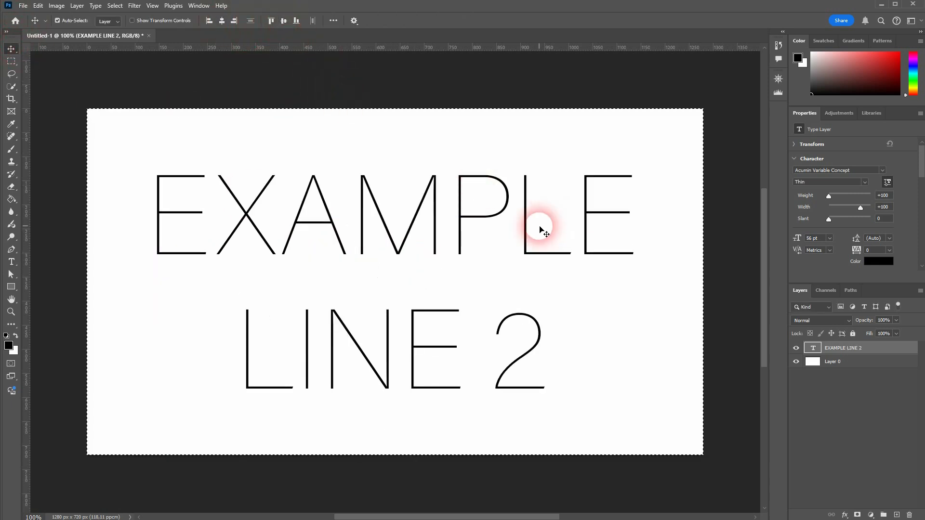
pyautogui.hotkey('ctrl', 'd')
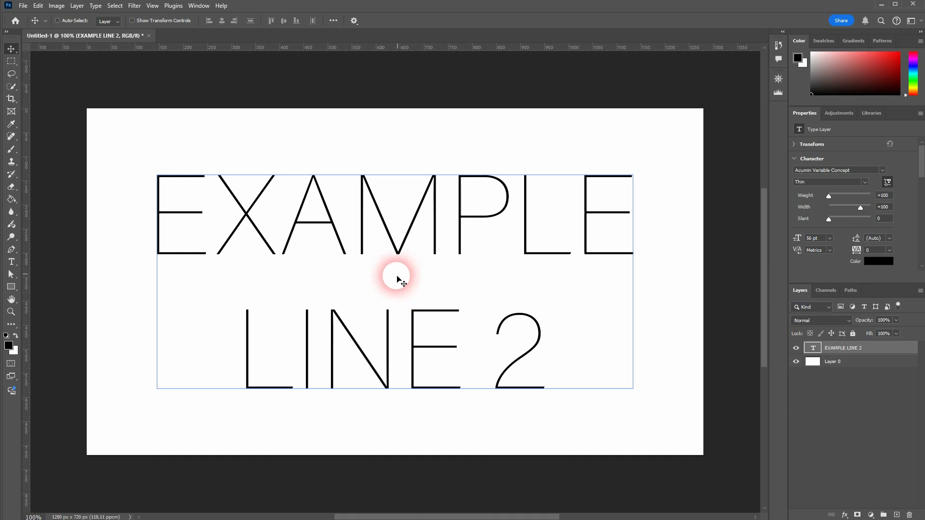
# Try a tighter leading of 39 pt between the two lines and restore the leading to Auto.
pyautogui.click(865, 238)
pyautogui.write('32')
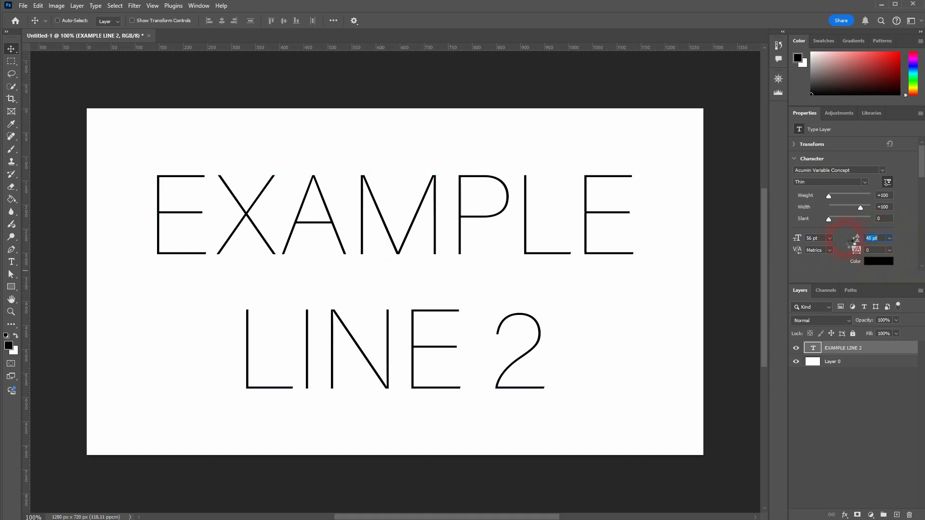
pyautogui.press('Return')
pyautogui.moveTo(839, 238)
pyautogui.mouseDown()
pyautogui.moveTo(892, 241)
pyautogui.moveTo(838, 242)
pyautogui.mouseUp()
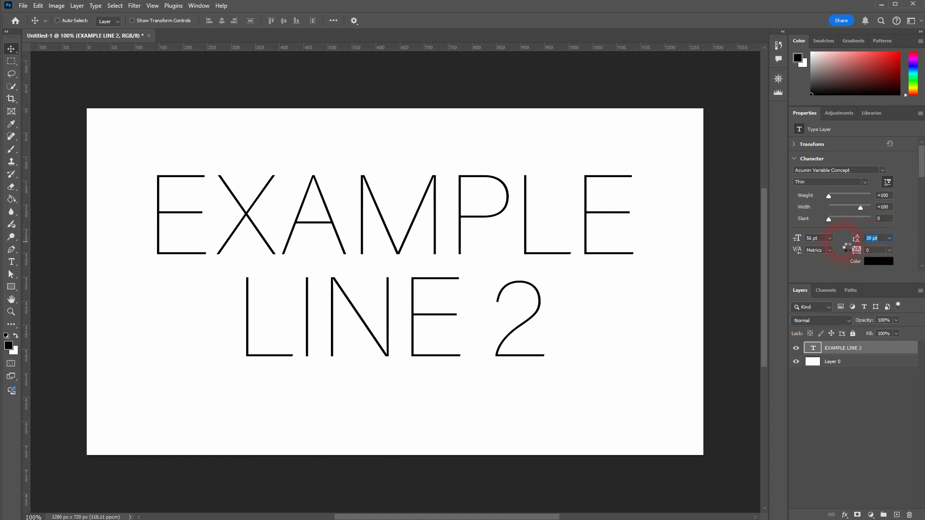
pyautogui.click(889, 239)
pyautogui.click(887, 249)
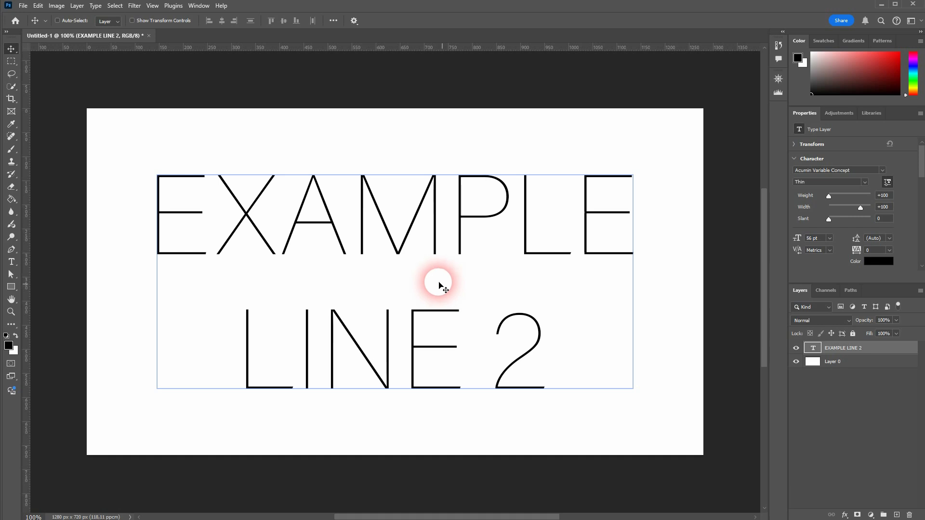
# Reduce the two-line text to 23 pt and set its leading to 36 pt.
pyautogui.moveTo(797, 239); pyautogui.dragTo(780, 239)
pyautogui.click(889, 239)
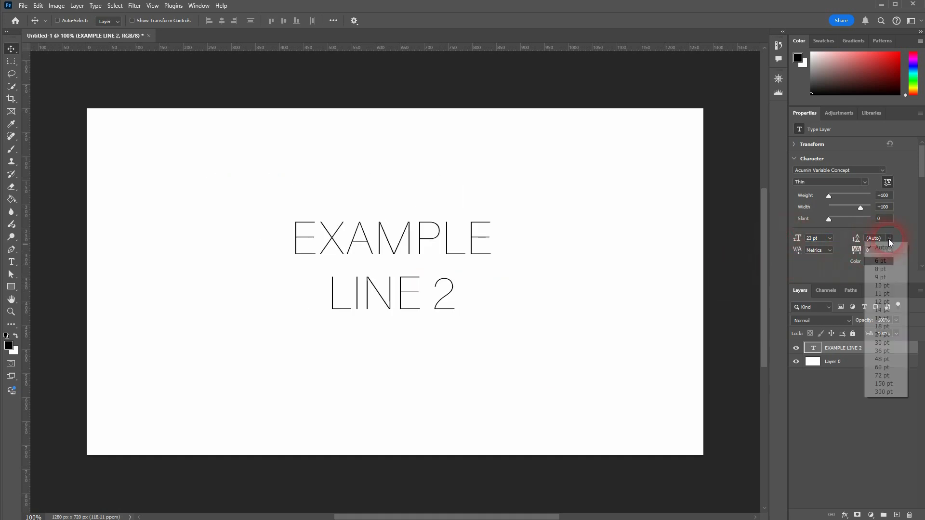
pyautogui.click(891, 351)
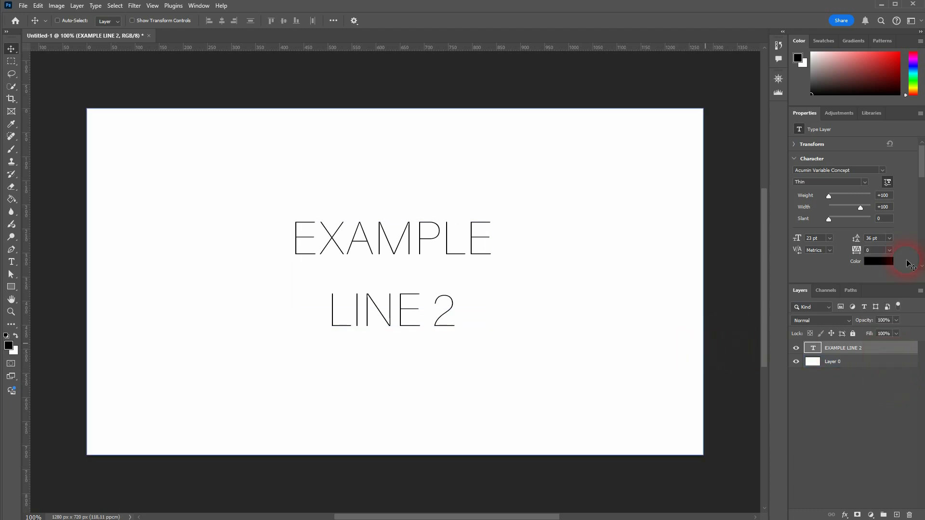
# Set the two-line text's leading to 23 pt and enlarge the text to 112 pt.
pyautogui.moveTo(860, 241); pyautogui.dragTo(856, 241)
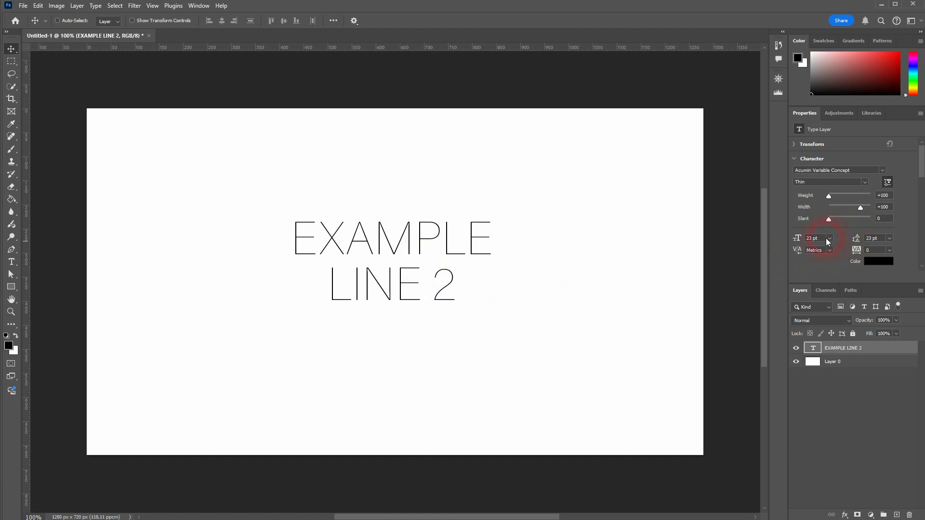
pyautogui.moveTo(798, 239); pyautogui.dragTo(840, 242)
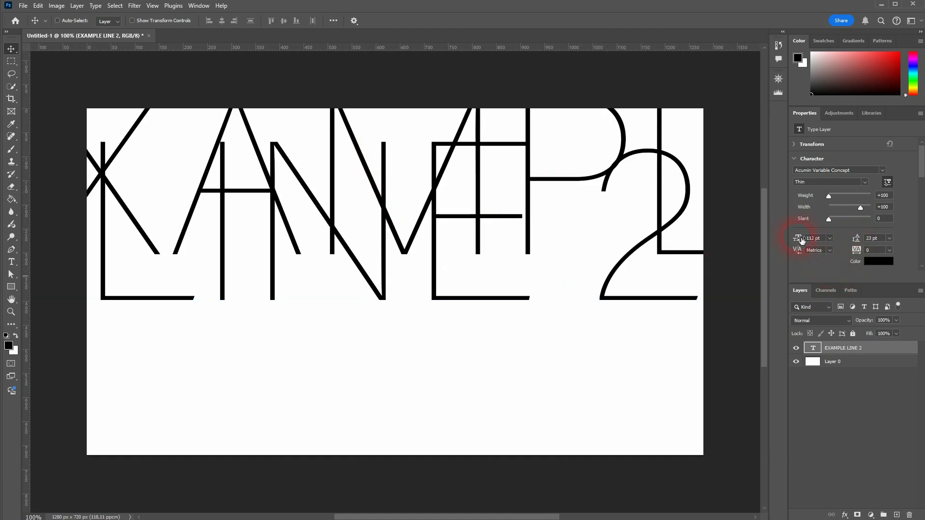
# Restore the two-line text's leading to Auto and reduce the text size to 56 pt.
pyautogui.moveTo(800, 240); pyautogui.dragTo(789, 239)
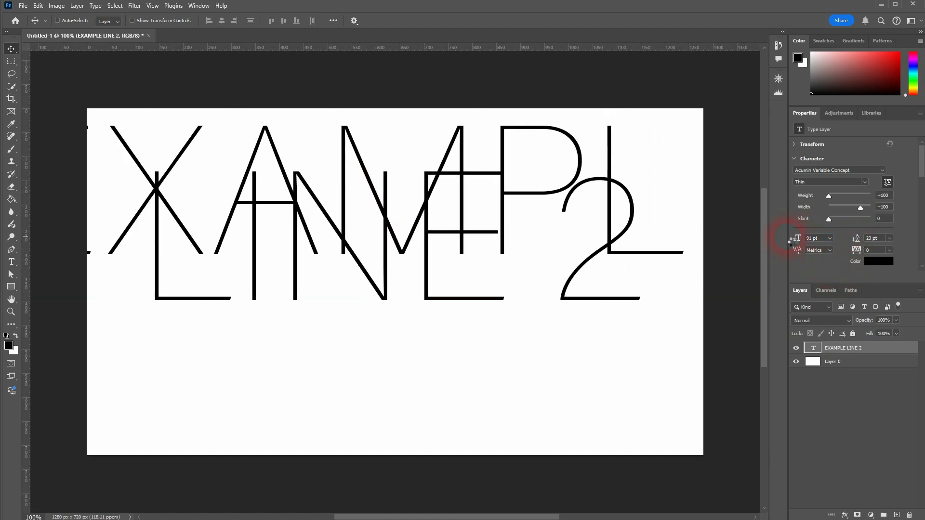
pyautogui.click(890, 238)
pyautogui.click(885, 244)
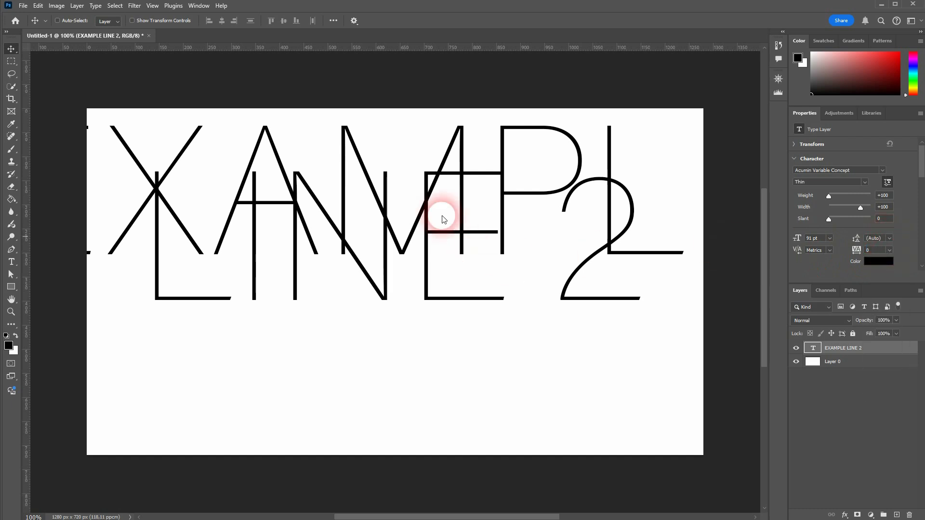
pyautogui.moveTo(798, 238); pyautogui.dragTo(784, 242)
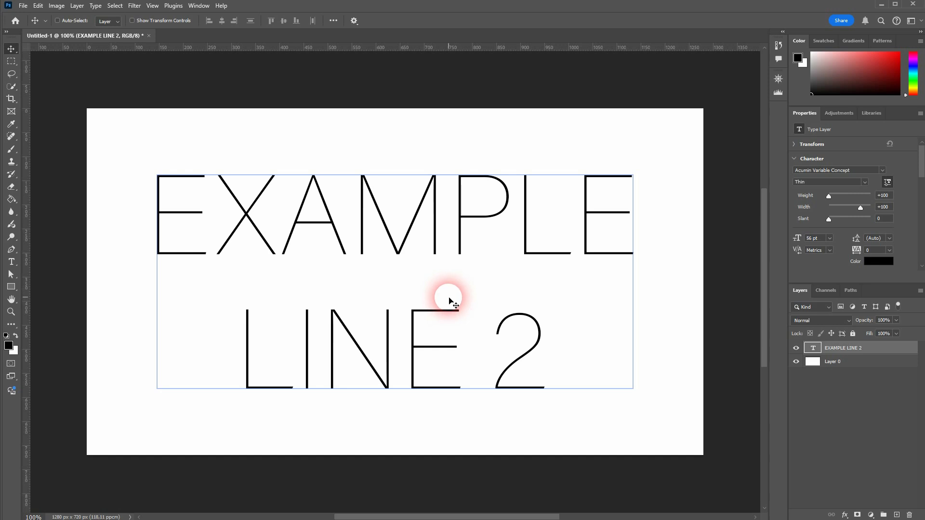
# Set the two-line text's kerning to 0 and commit the text edit.
pyautogui.click(799, 250)
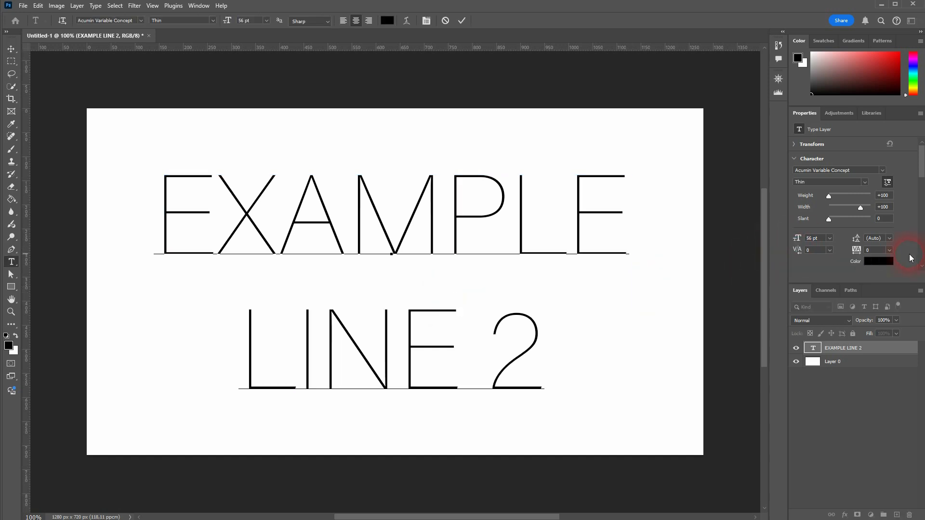
pyautogui.scroll(-6, 907, 249)
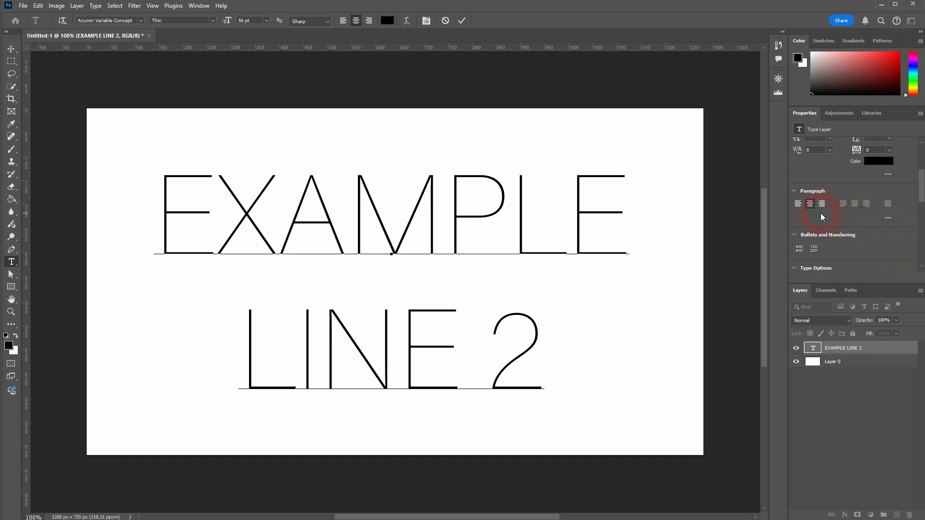
pyautogui.click(10, 50)
pyautogui.click(510, 140)
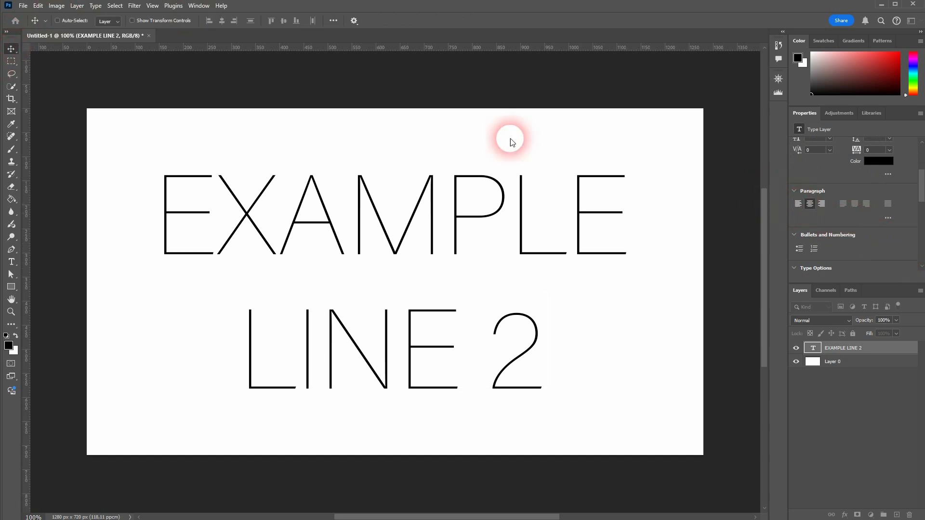
# Try left and right alignment on the two-line text, and restore centre alignment.
pyautogui.click(797, 204)
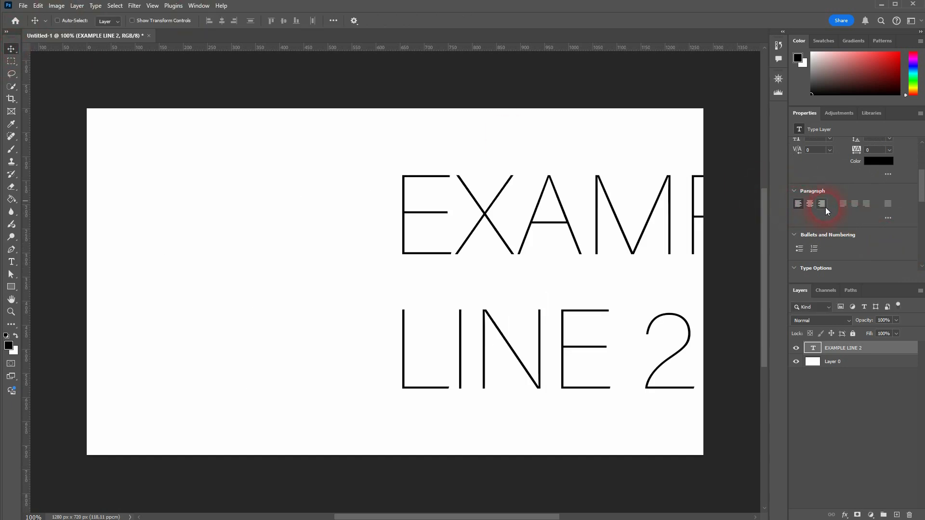
pyautogui.click(822, 204)
pyautogui.click(811, 204)
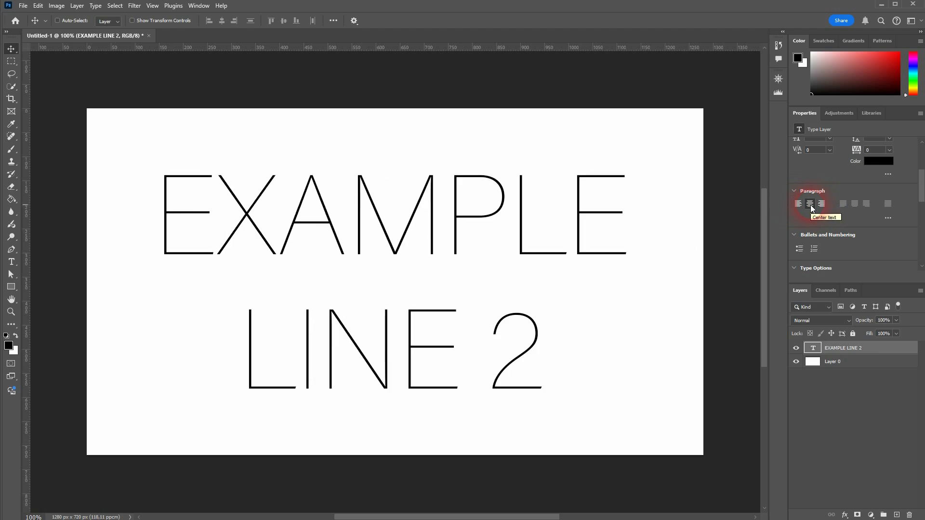
# Add bullets to both text lines and try the dash and hollow-circle bullet styles.
pyautogui.scroll(-1, 906, 236)
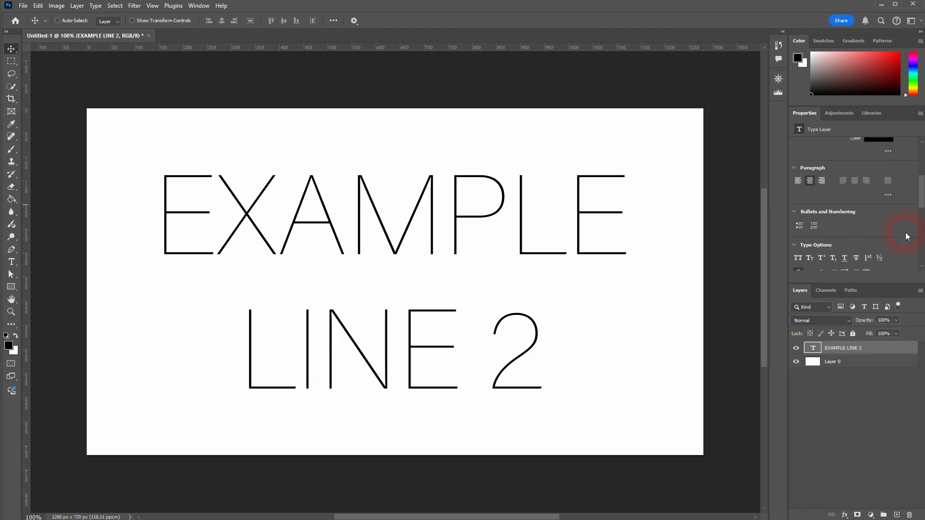
pyautogui.click(800, 226)
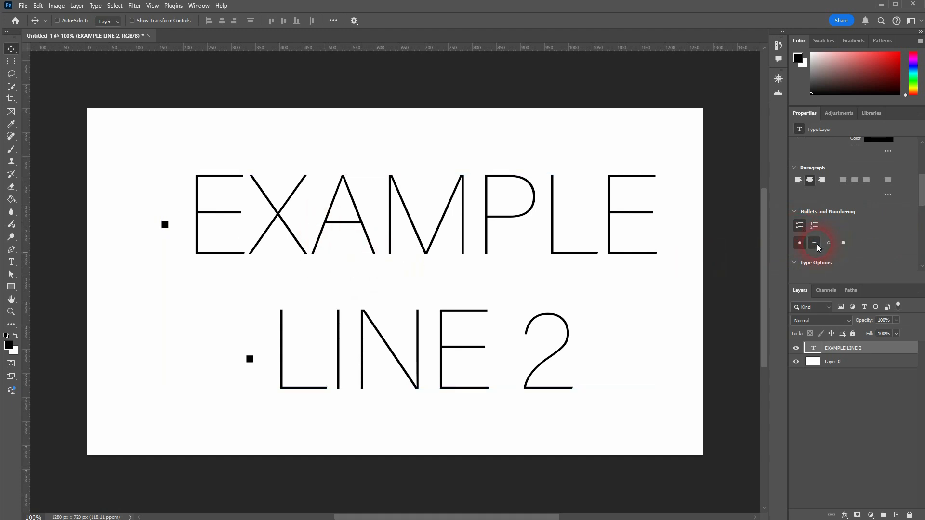
pyautogui.click(816, 243)
pyautogui.click(828, 243)
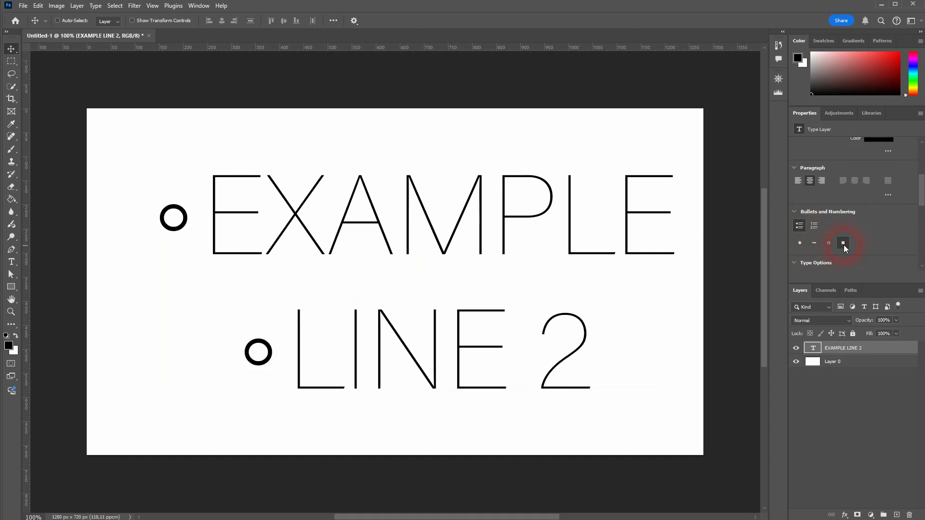
# Try uppercase-letter numbering on the two lines and remove the list formatting.
pyautogui.click(816, 230)
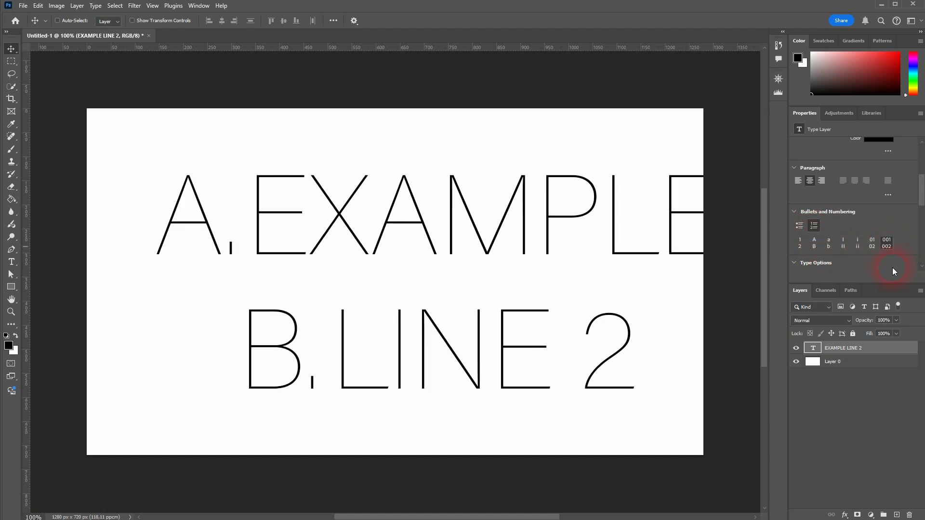
pyautogui.click(849, 202)
pyautogui.click(814, 226)
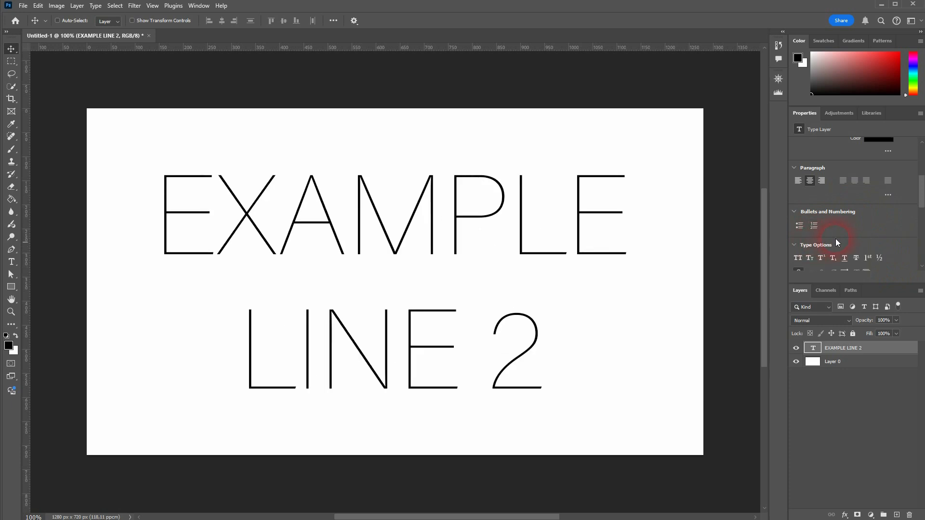
# Replace the whole two-line text with H2O.
pyautogui.scroll(-5, 870, 216)
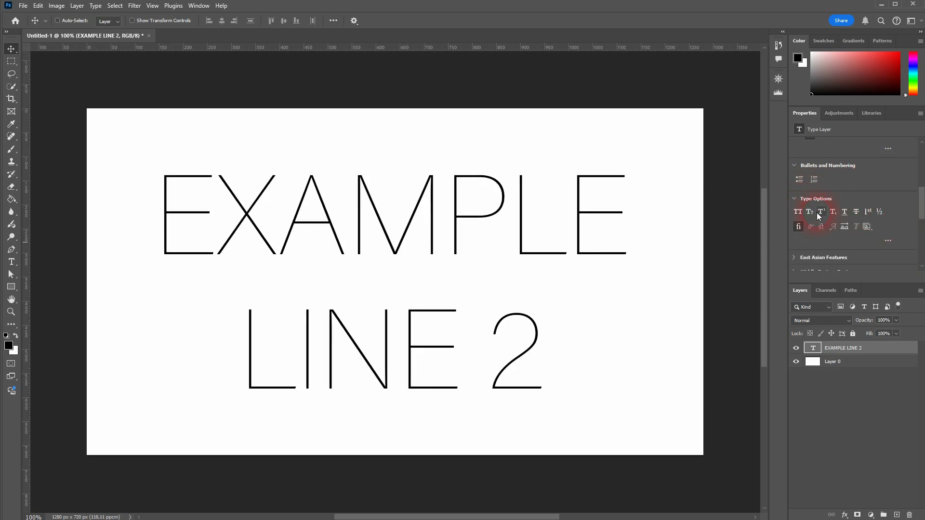
pyautogui.click(10, 263)
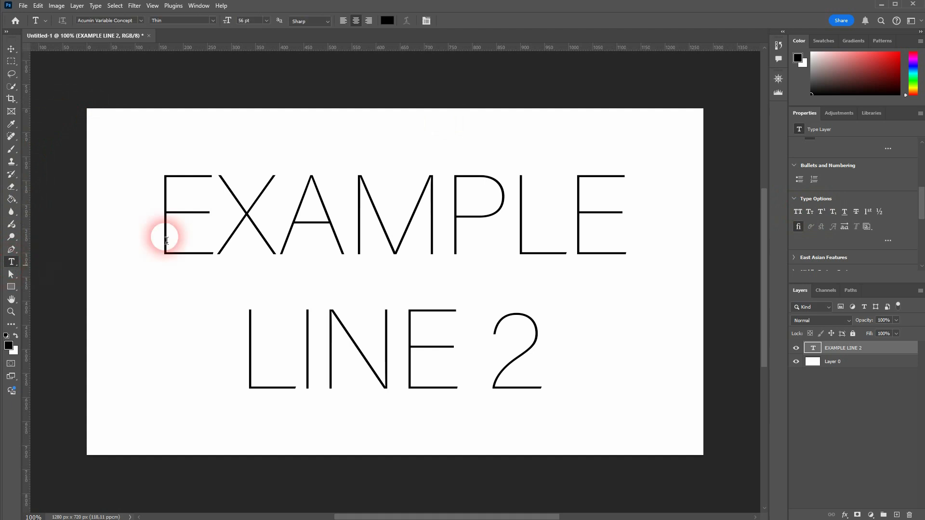
pyautogui.moveTo(161, 233); pyautogui.dragTo(583, 334)
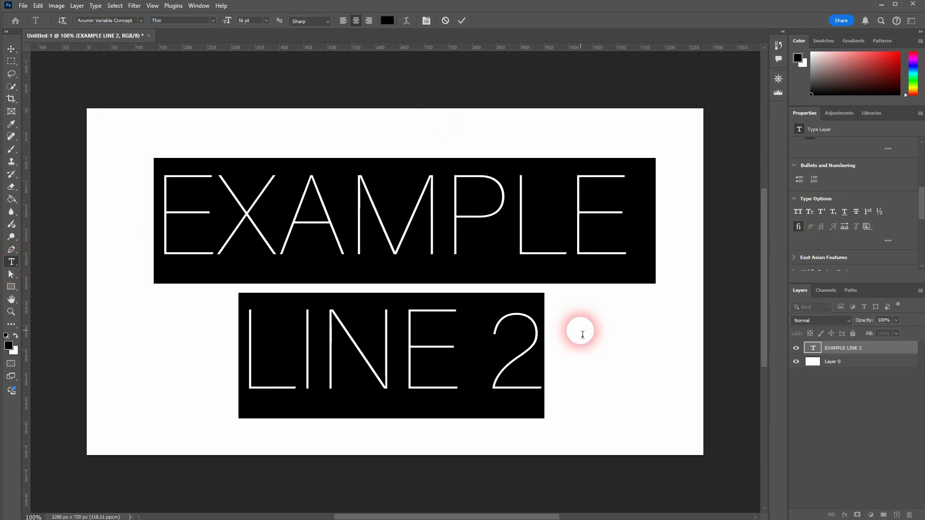
pyautogui.write('H2O')
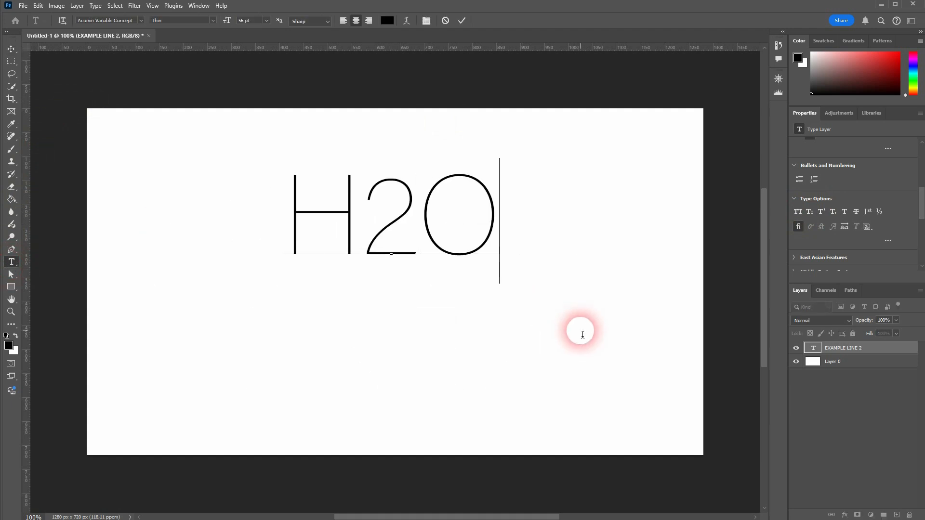
# Format the 2 in H2O as subscript, commit the edit and move the text slightly down and right.
pyautogui.moveTo(361, 212); pyautogui.dragTo(418, 214)
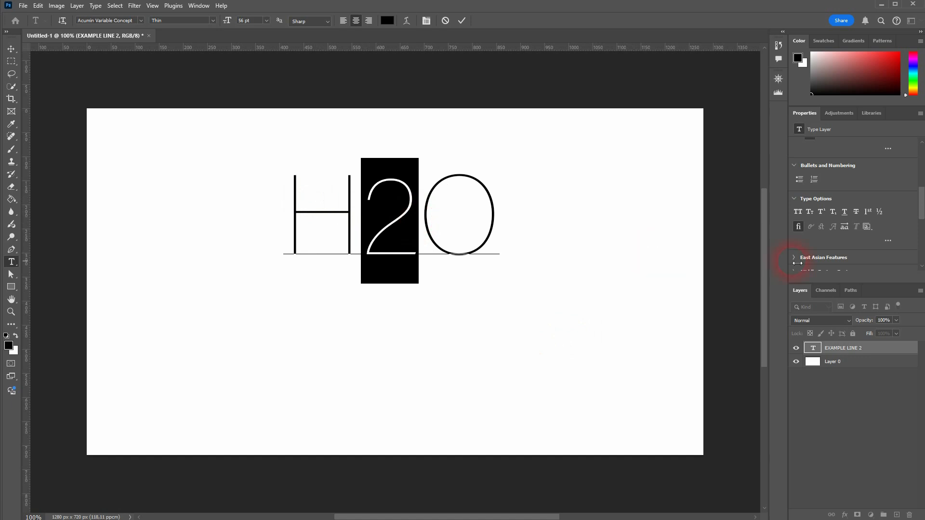
pyautogui.click(833, 212)
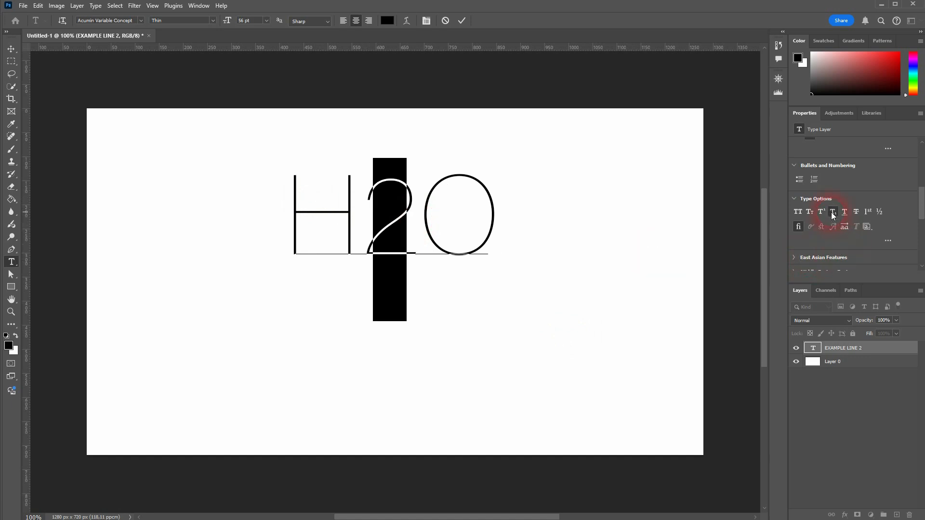
pyautogui.click(11, 49)
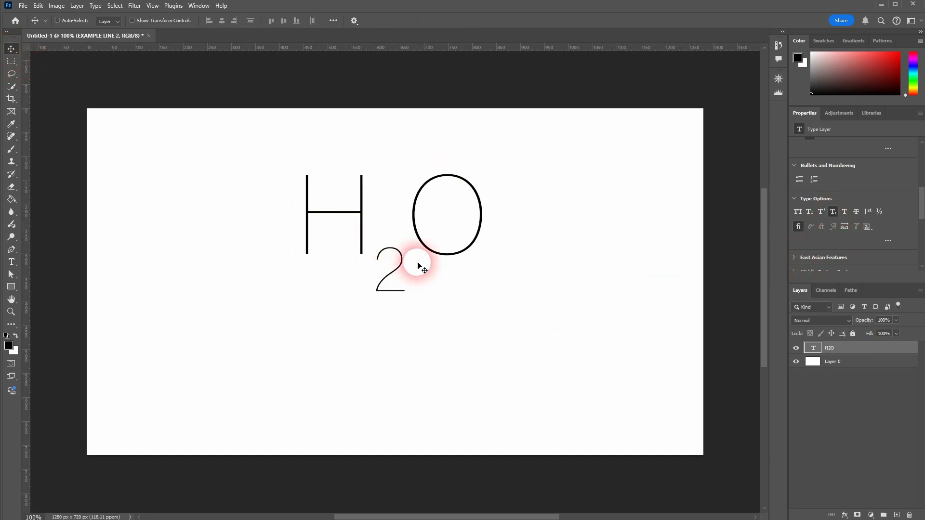
pyautogui.moveTo(417, 238); pyautogui.dragTo(423, 260)
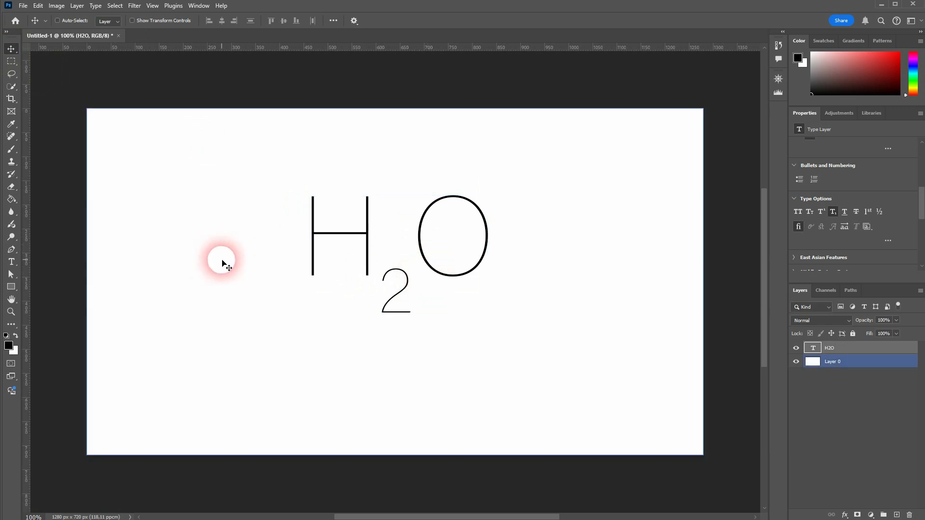
# Replace the H2O text with CL-.
pyautogui.click(368, 266)
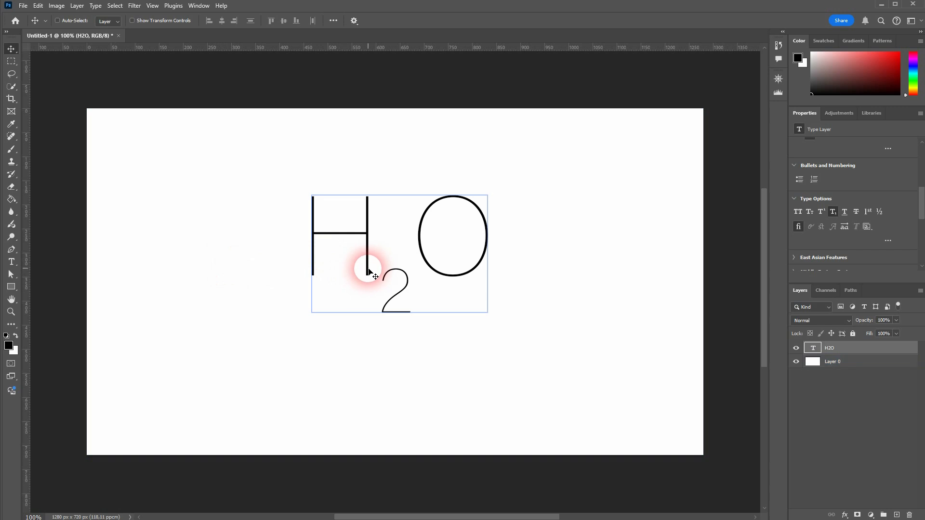
pyautogui.click(12, 261)
pyautogui.click(382, 234)
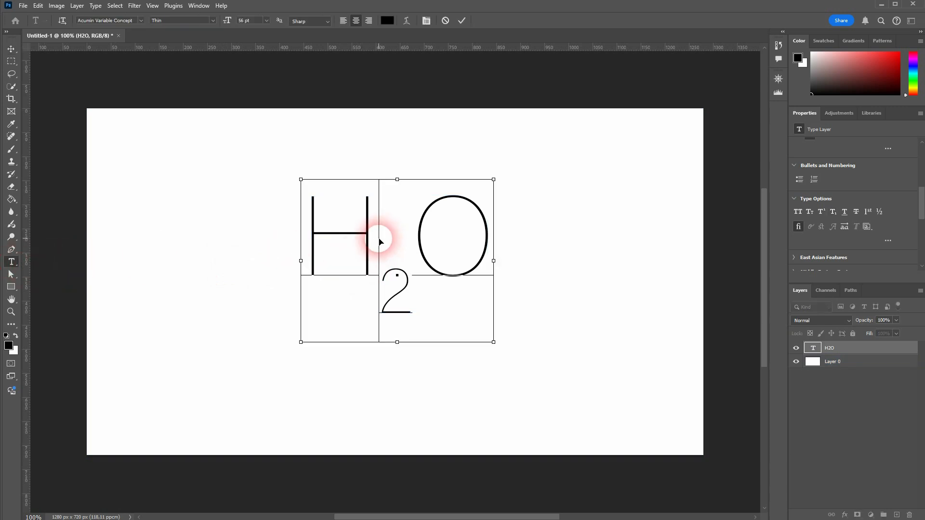
pyautogui.hotkey('ctrl', 'a')
pyautogui.write('CL-')
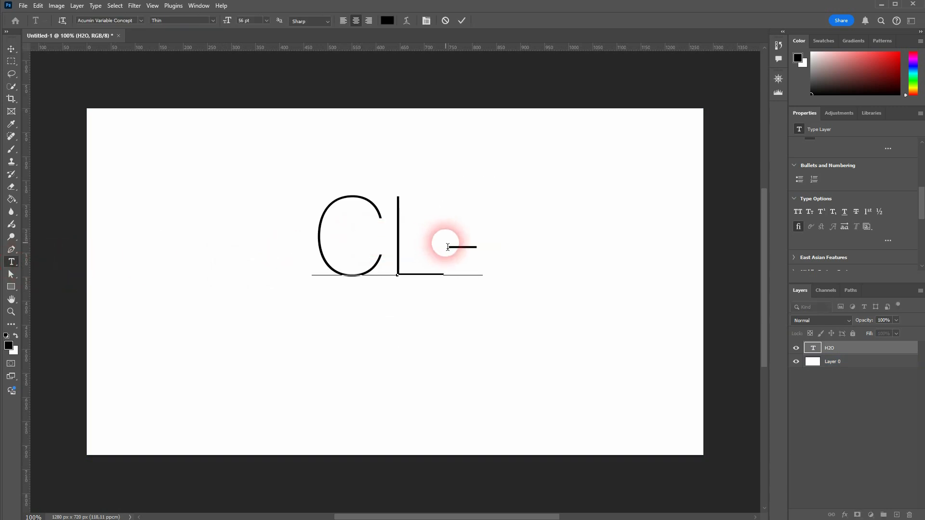
# Format the minus sign in CL- as superscript and commit the text edit.
pyautogui.moveTo(448, 247); pyautogui.dragTo(485, 248)
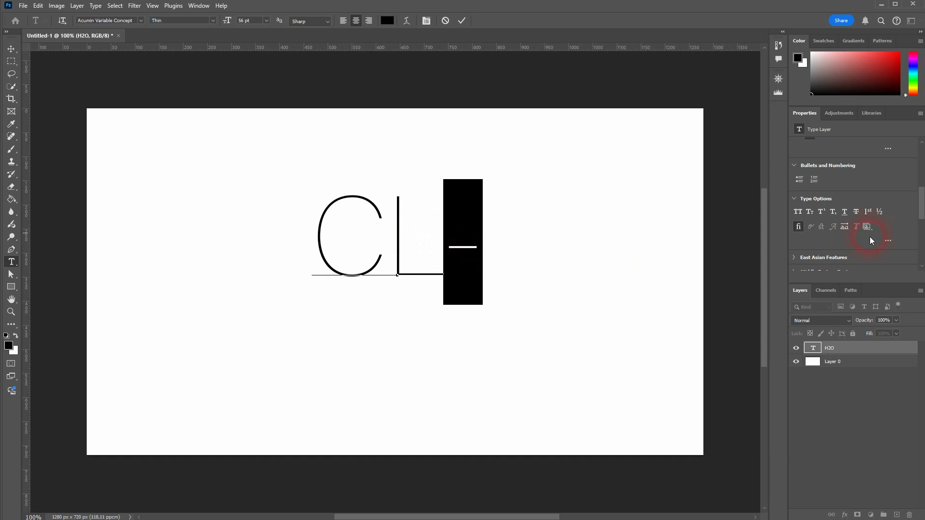
pyautogui.click(823, 212)
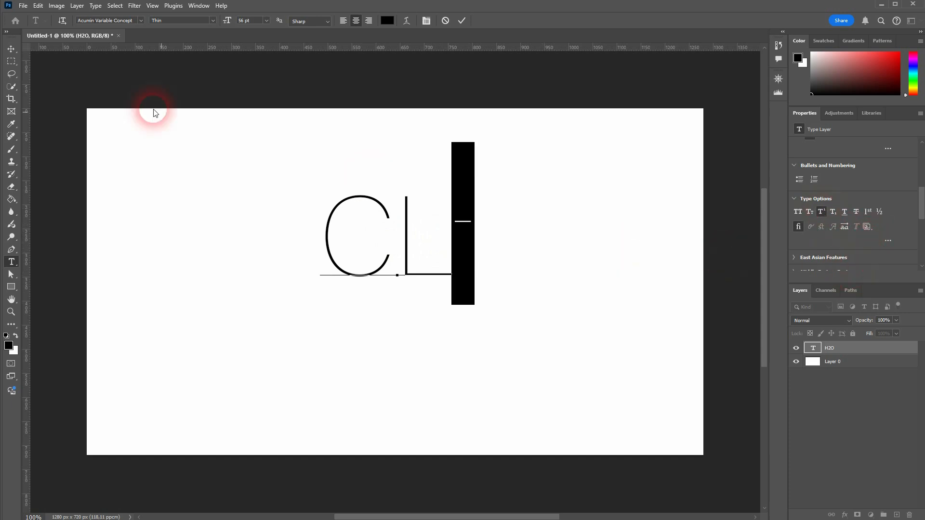
pyautogui.click(11, 48)
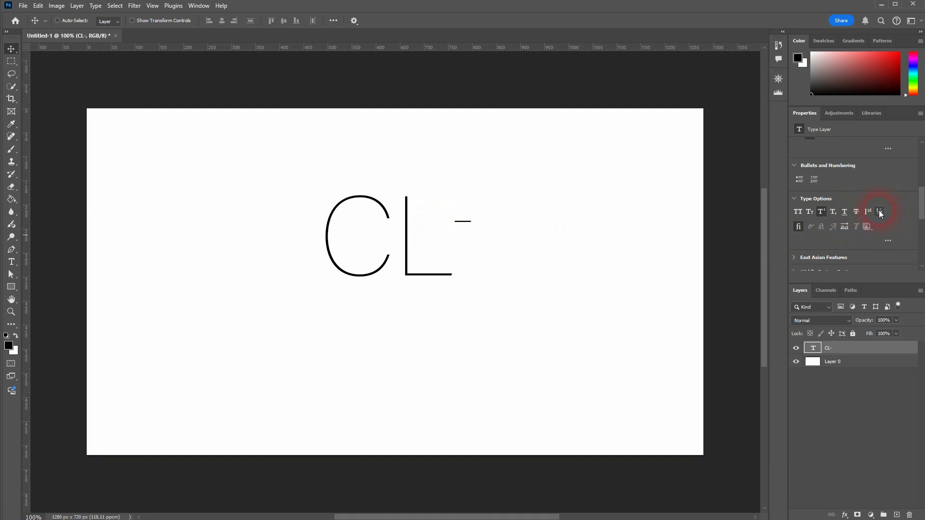
# Look through the type layer's East Asian Features, Middle Eastern Features and Quick Actions.
pyautogui.scroll(-3, 901, 221)
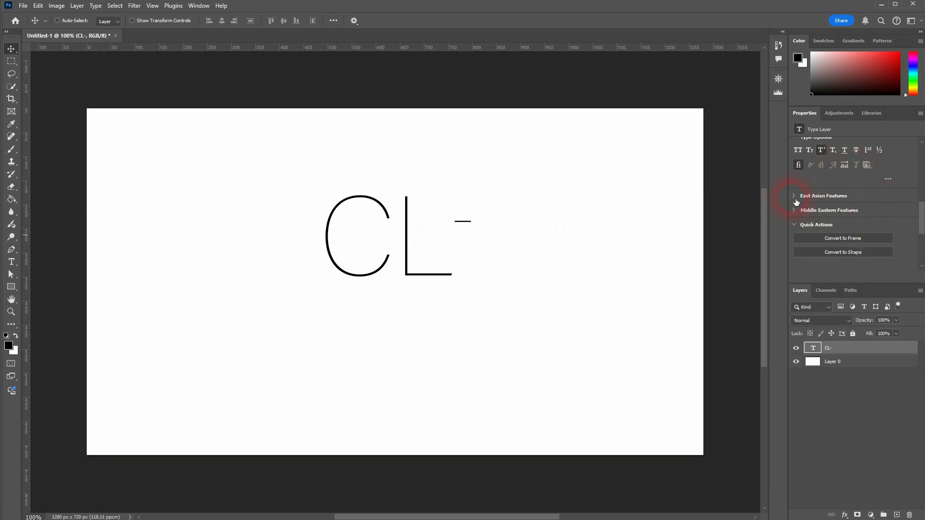
pyautogui.click(795, 197)
pyautogui.click(795, 195)
pyautogui.click(799, 212)
pyautogui.click(795, 212)
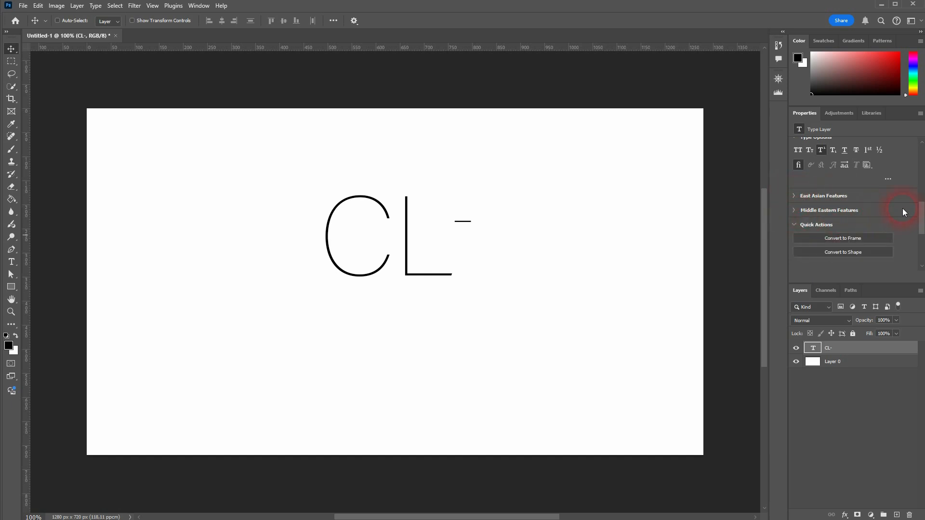
pyautogui.scroll(-3, 910, 201)
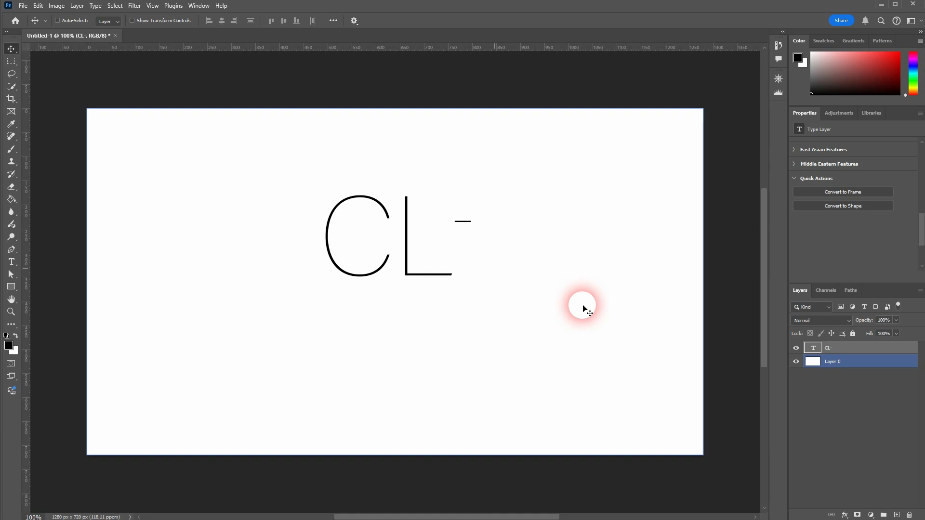
# Rotate the CL- text layer to 2.76° and shift it horizontally to an X position of 350.74 px.
pyautogui.moveTo(922, 235); pyautogui.dragTo(921, 155)
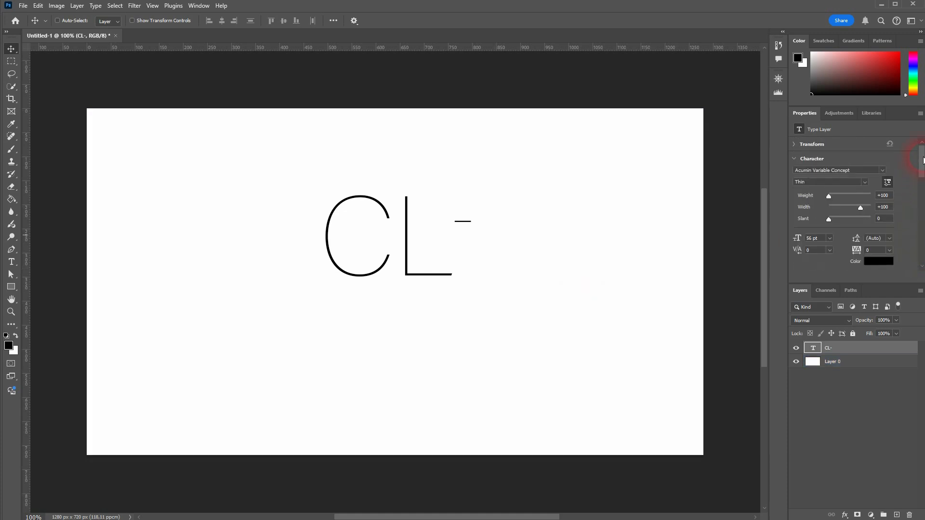
pyautogui.click(795, 144)
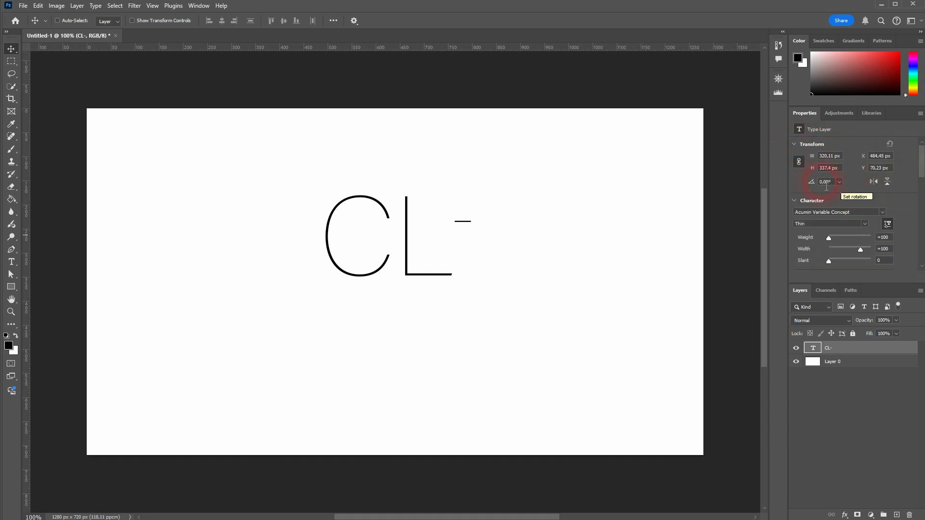
pyautogui.moveTo(816, 185); pyautogui.dragTo(857, 182)
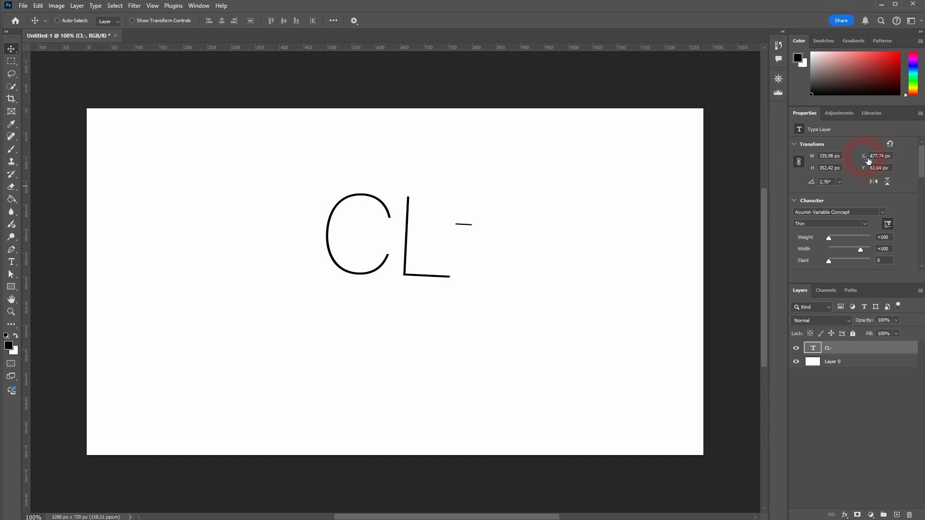
pyautogui.moveTo(868, 161); pyautogui.dragTo(805, 160)
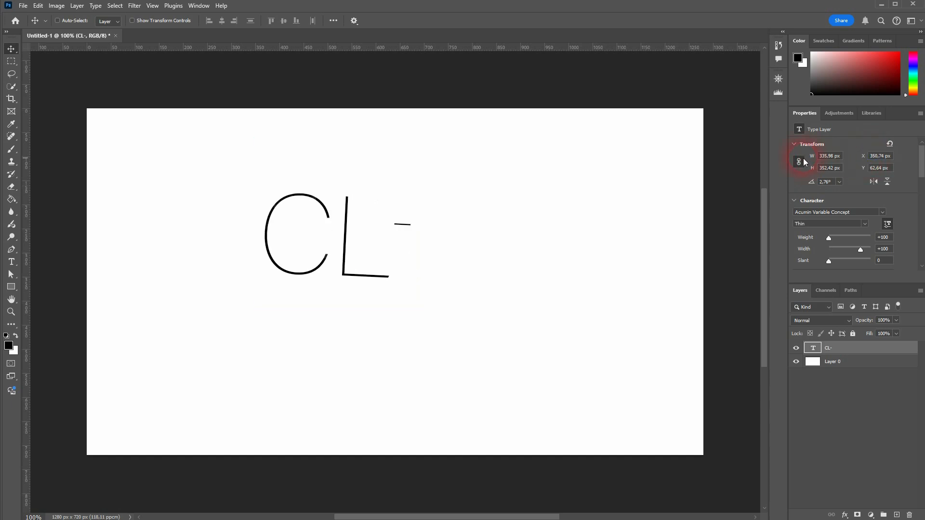
# Try flipping the CL- text horizontally and vertically, and reverse both flips.
pyautogui.click(873, 182)
pyautogui.click(887, 182)
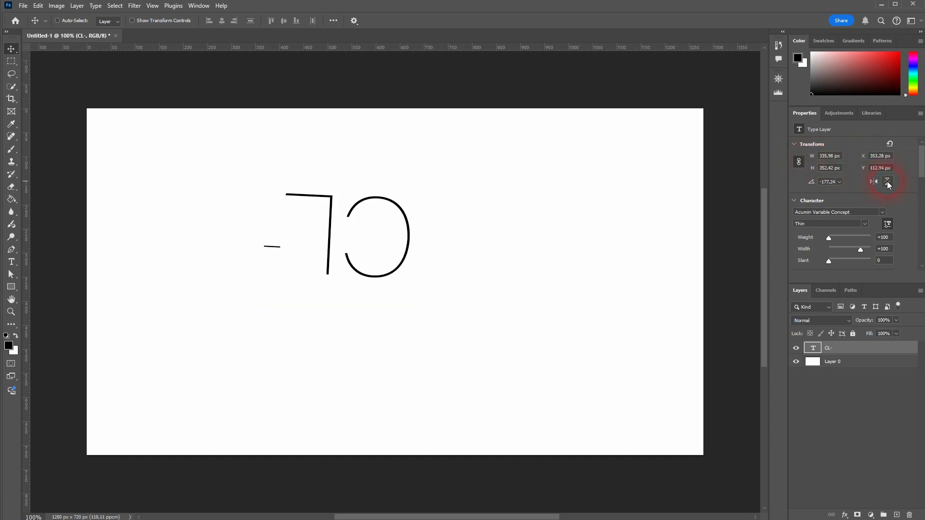
pyautogui.click(886, 181)
pyautogui.click(875, 181)
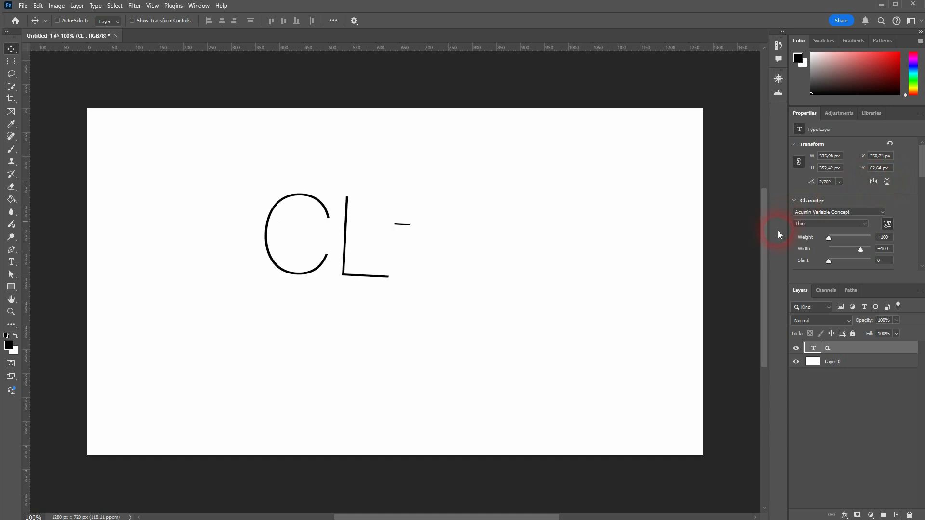